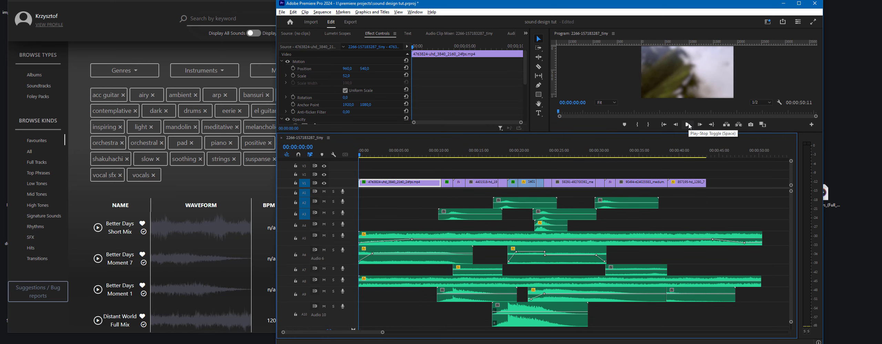
Play the finished sequence from the start to hear the complete sound design, and stop at about 00:00:47:06.
left_click(687, 124)
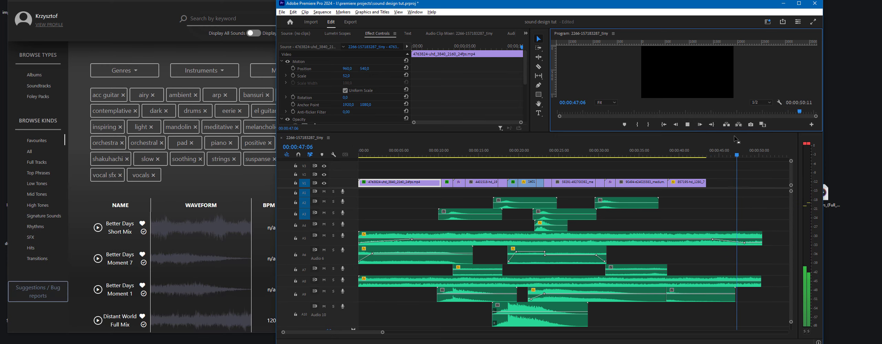
left_click(688, 125)
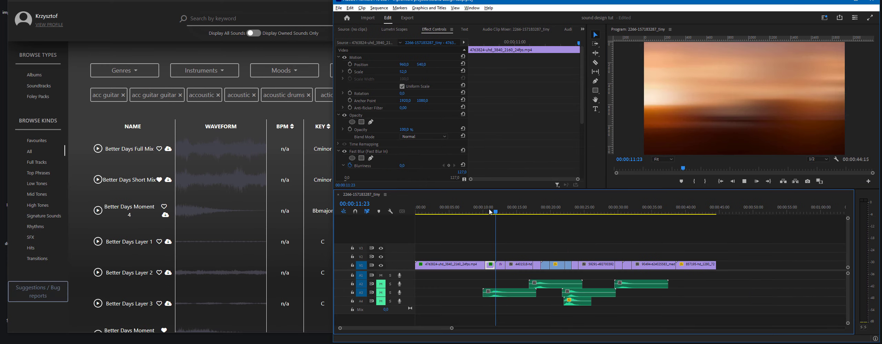
Play the video transitions around 11 and 17 seconds to listen to the whooshes placed under them.
key("space")
left_click(534, 213)
key("space")
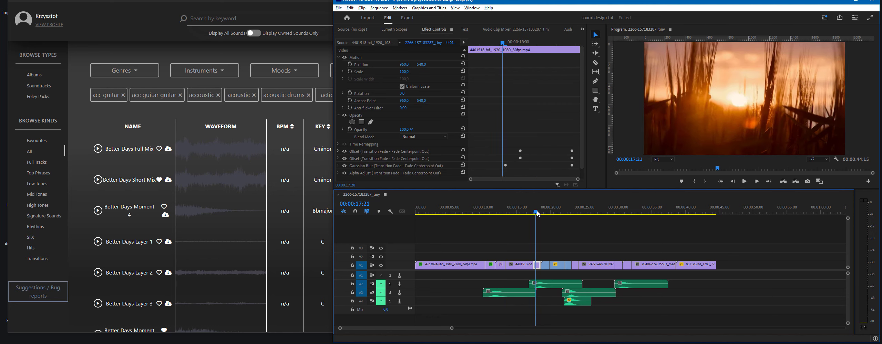
key("space")
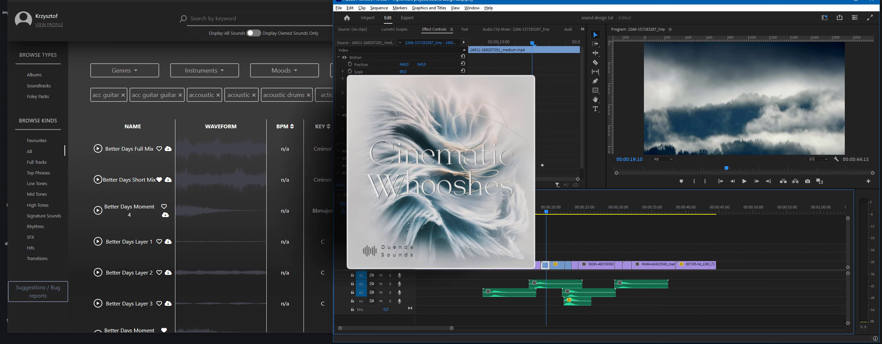
left_click(489, 213)
key("space")
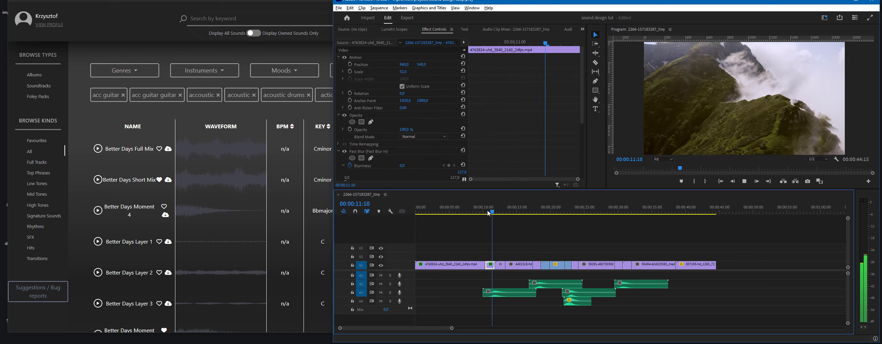
key("space")
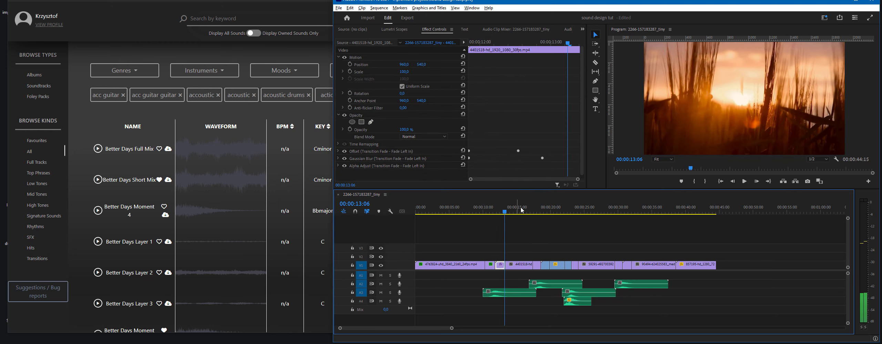
Replay the transition at about 17 seconds and select the whoosh clip that starts beneath it.
left_click(533, 214)
key("space")
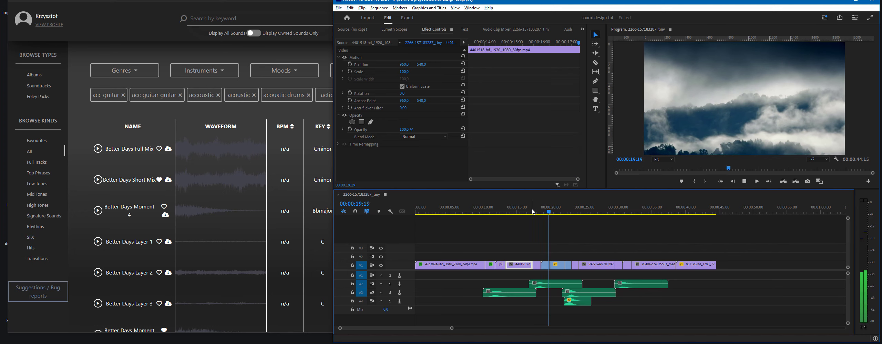
key("space")
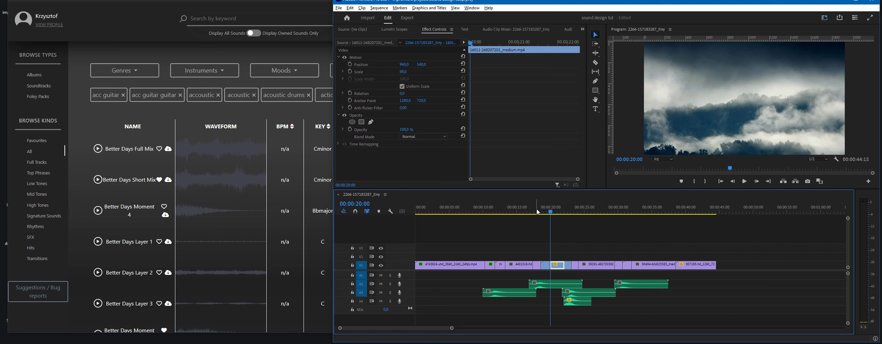
left_click(536, 212)
left_click(537, 286)
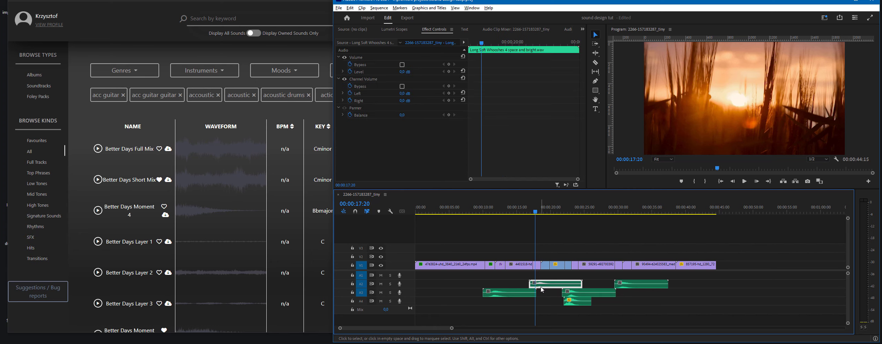
key("space")
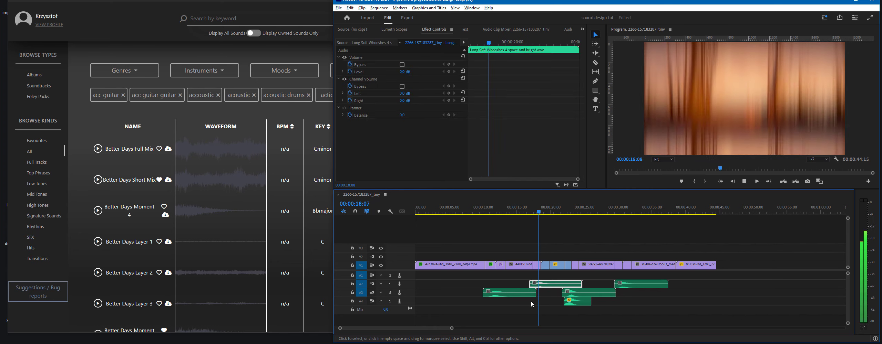
key("space")
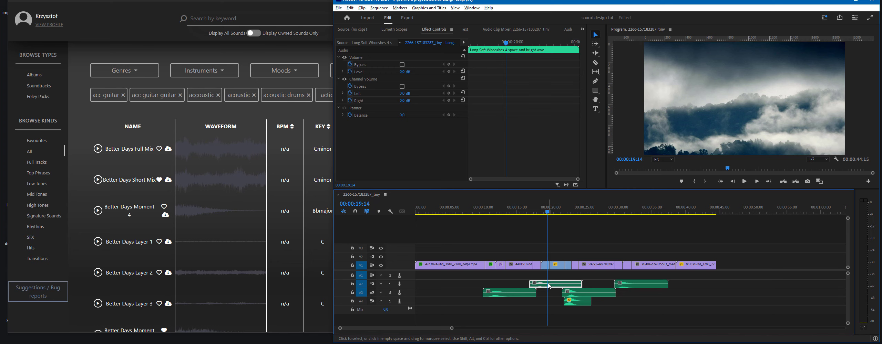
Replay the first transition from 00:00:10:23 and select the whoosh clip beneath it.
left_click(492, 214)
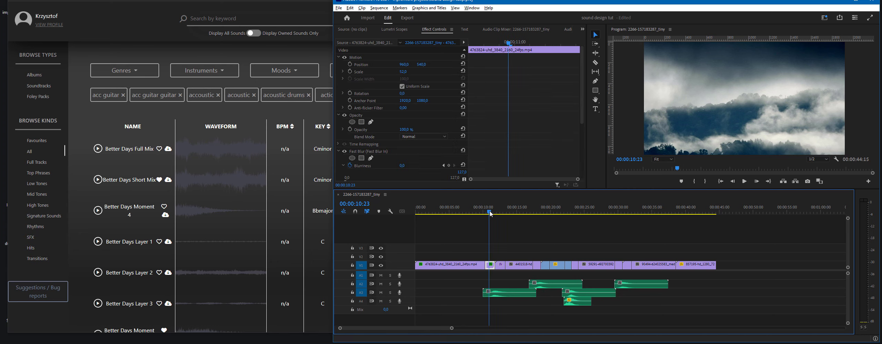
key("space")
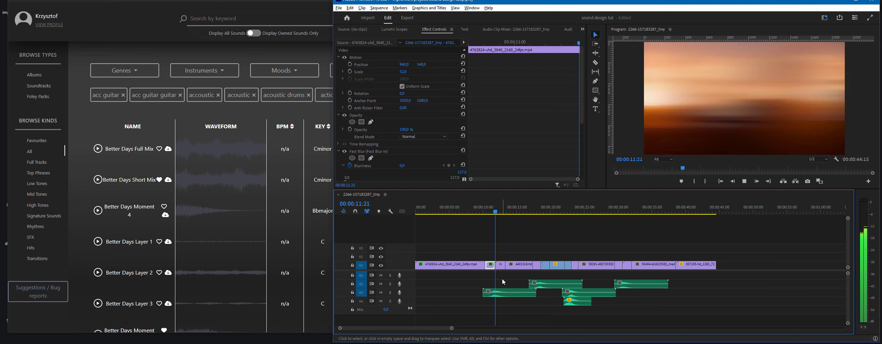
left_click(510, 294)
key("space")
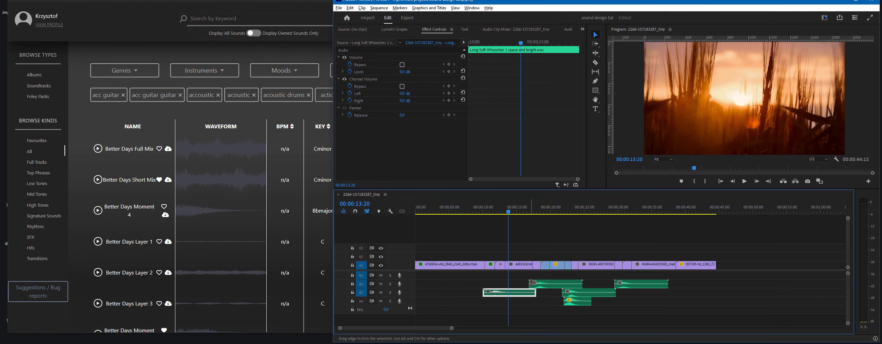
left_click(284, 10)
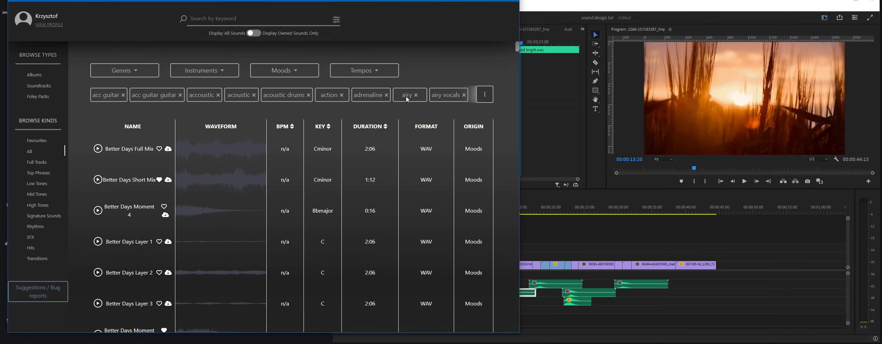
left_click(299, 75)
left_click(292, 72)
left_click(549, 241)
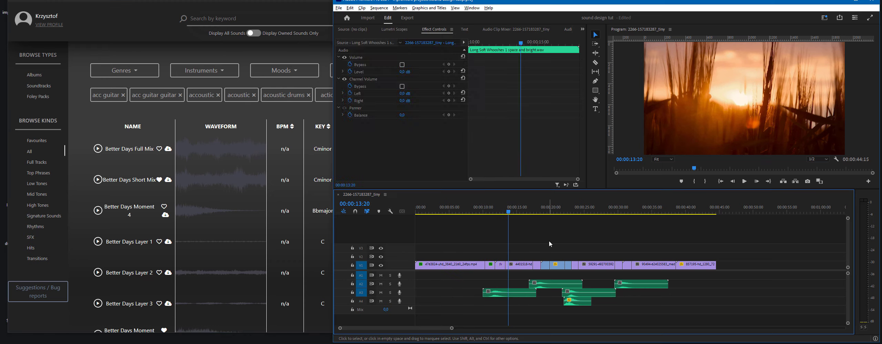
left_click(464, 211)
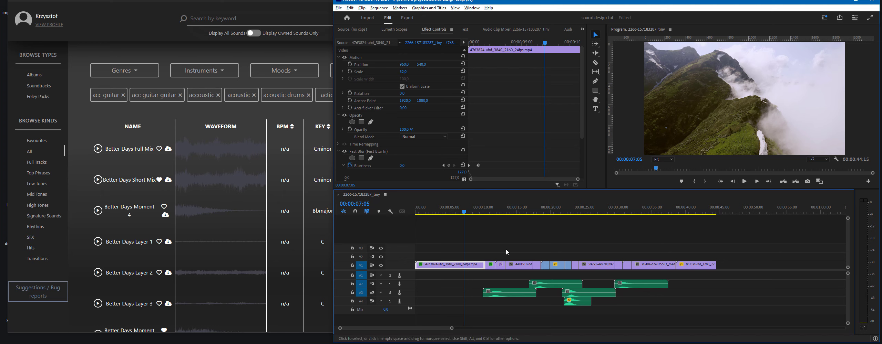
Switch to the sound library and filter it to Low Tones with the calm mood.
left_click(40, 184)
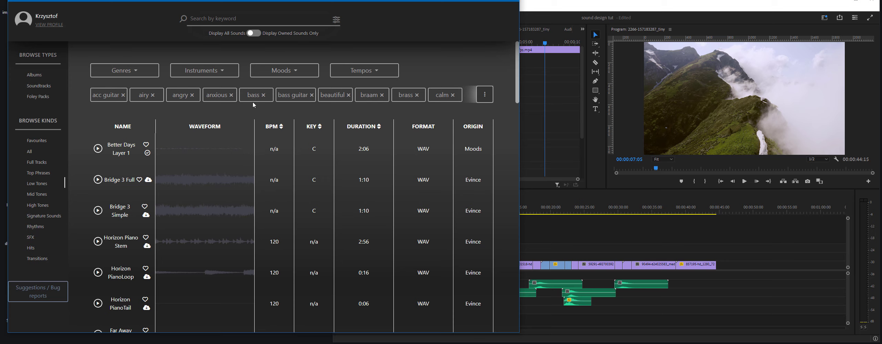
left_click(281, 72)
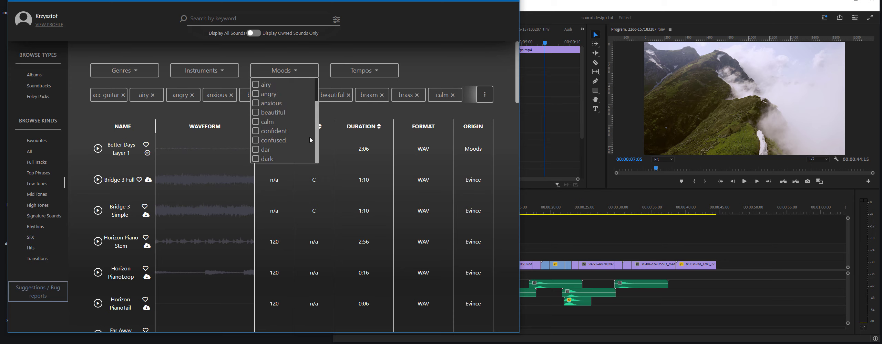
left_click(256, 122)
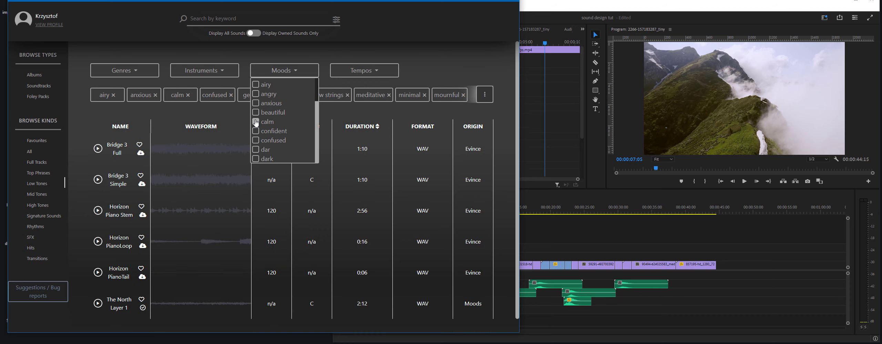
Preview Bridge 3 Simple and lay it on a new audio track in Premiere Pro from the sequence start, trimmed to the video's end.
left_click(98, 180)
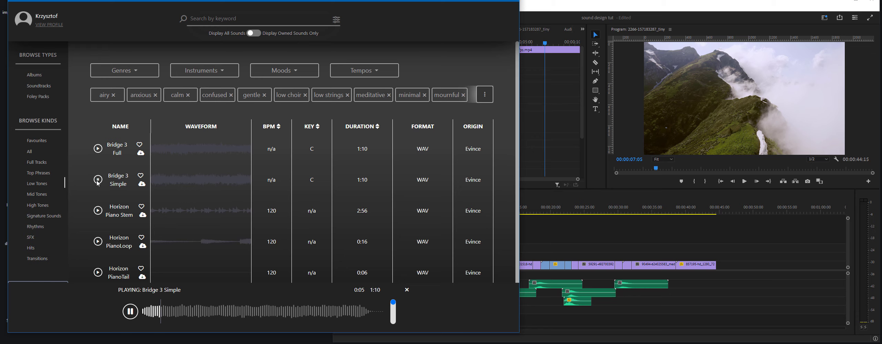
left_click_drag(153, 200, 411, 317)
key("Delete")
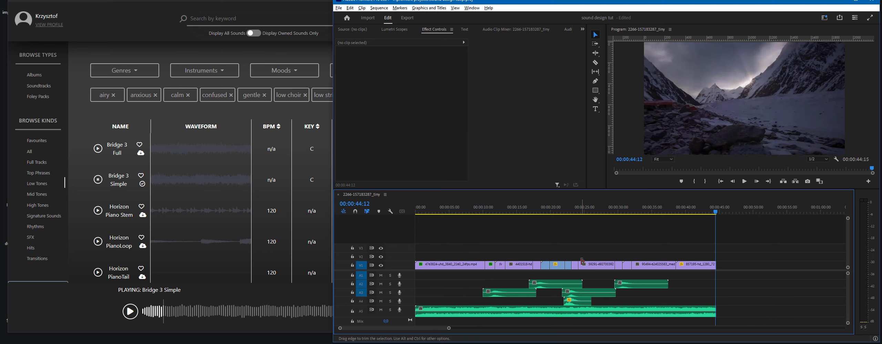
Play the sequence from the start and lower the volume level of the C_Bridge3(Simple).wav clip.
left_click(419, 212)
left_click_drag(449, 328, 457, 330)
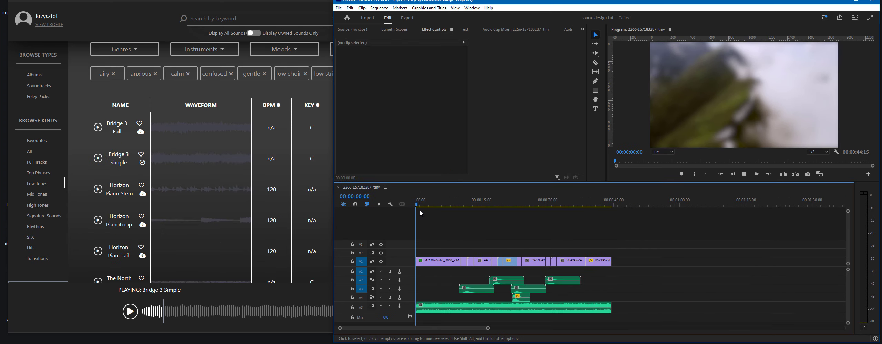
key("space")
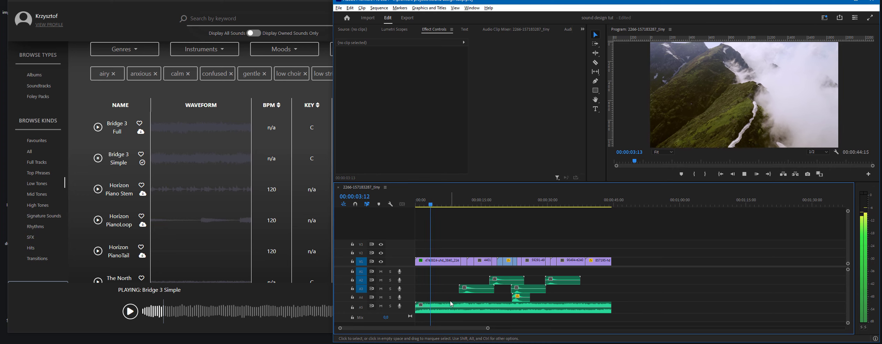
left_click(445, 305)
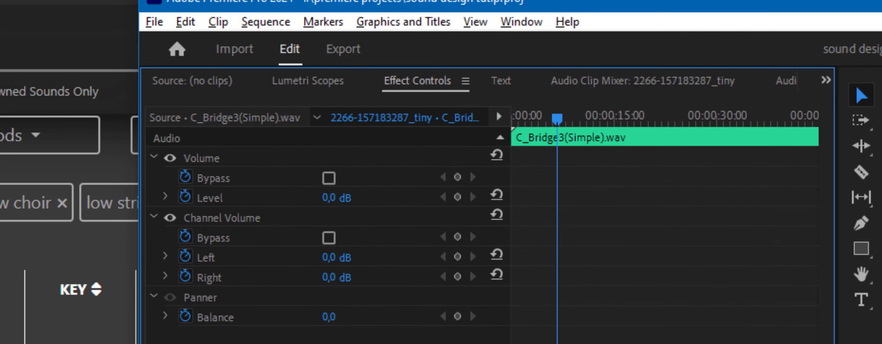
left_click(336, 197)
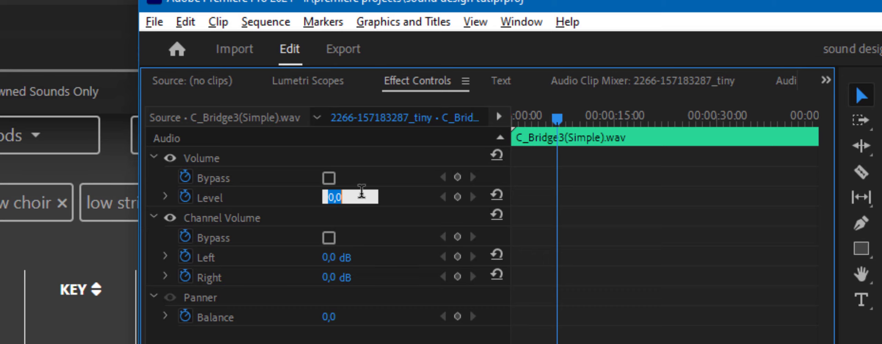
key("Return")
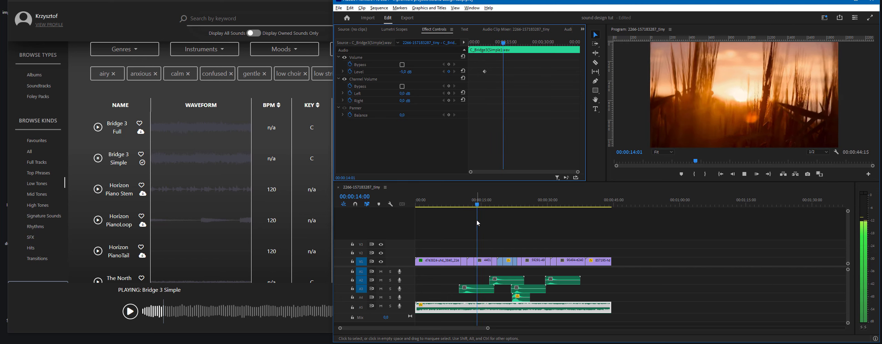
key("space")
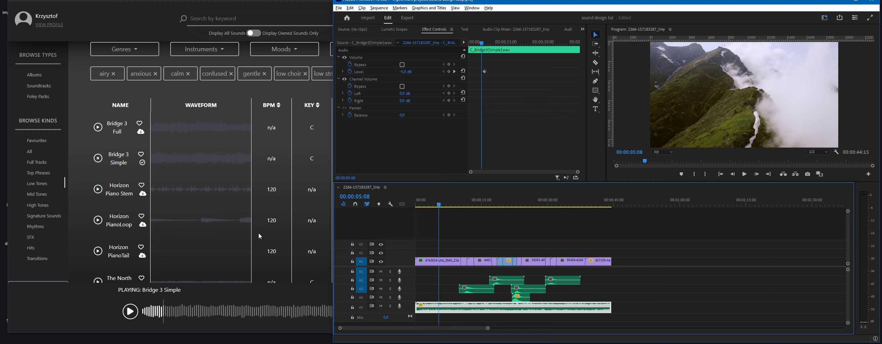
Search the library's SFX category for wind and place Wind Vr1 at the sequence start on a new audio track below the bridge clip.
left_click(187, 237)
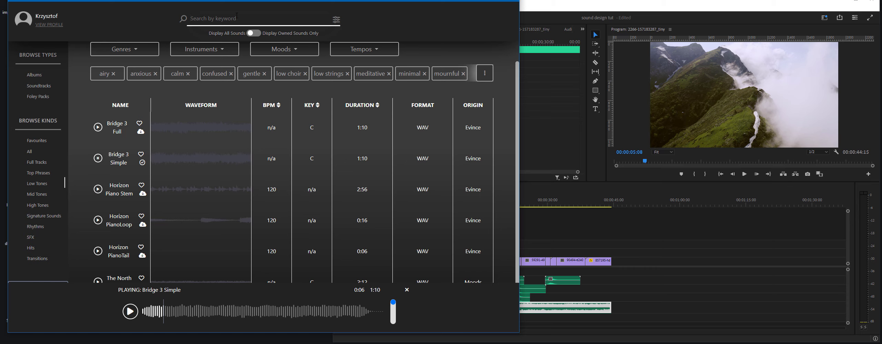
type("wind")
scroll(204, 182, "down", 5)
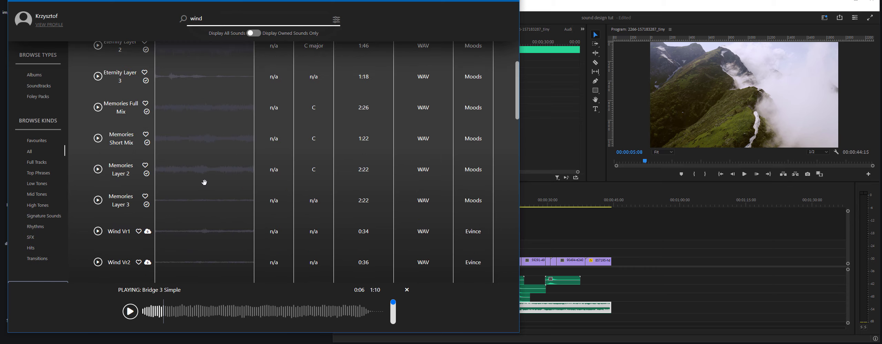
left_click(30, 238)
left_click(98, 211)
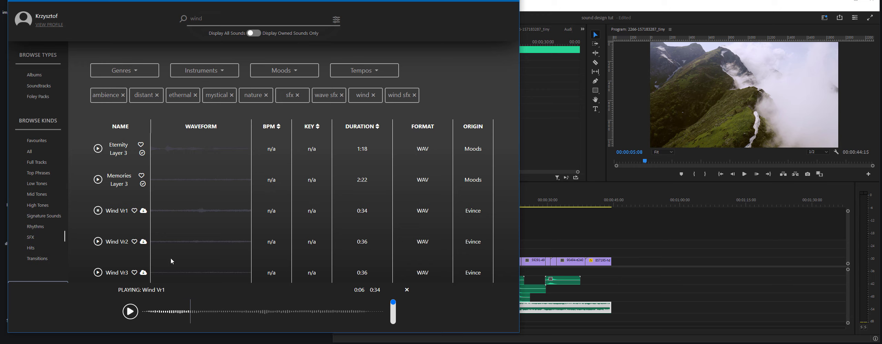
left_click_drag(118, 211, 631, 311)
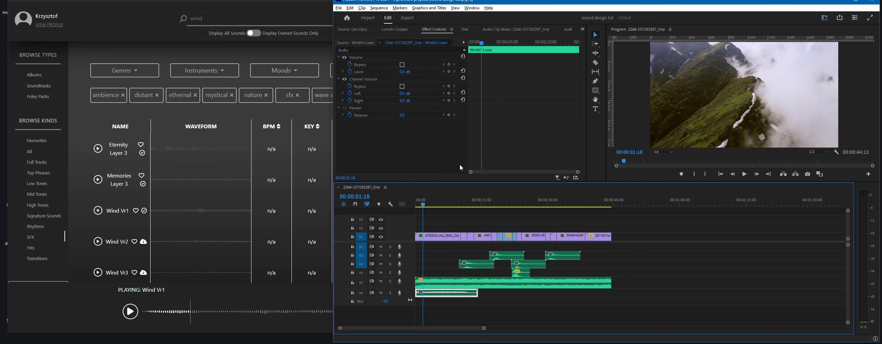
Fade in WindVr1.wav with a level keyframe at 00:00:01:18 and a -∞ level keyframe at the clip's start.
left_click(449, 71)
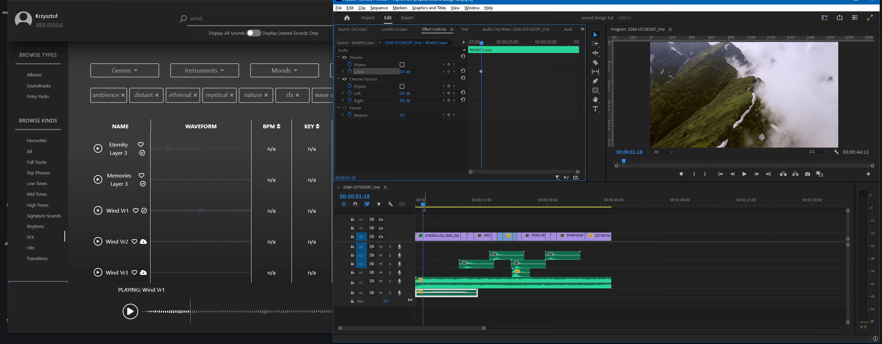
left_click_drag(420, 206, 379, 205)
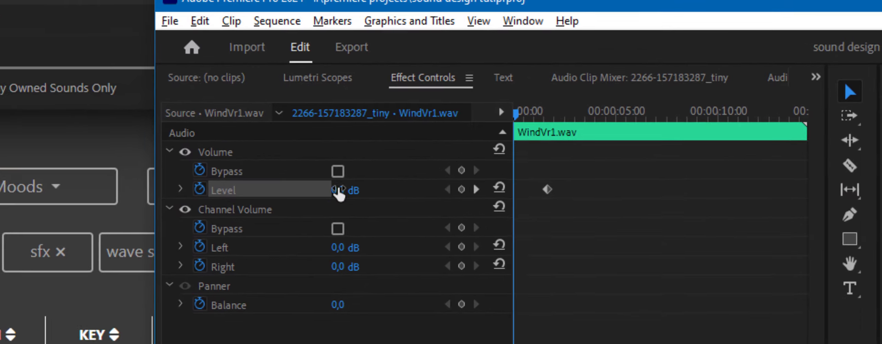
left_click_drag(403, 72, 320, 72)
left_click(353, 205)
type("-500")
key("Return")
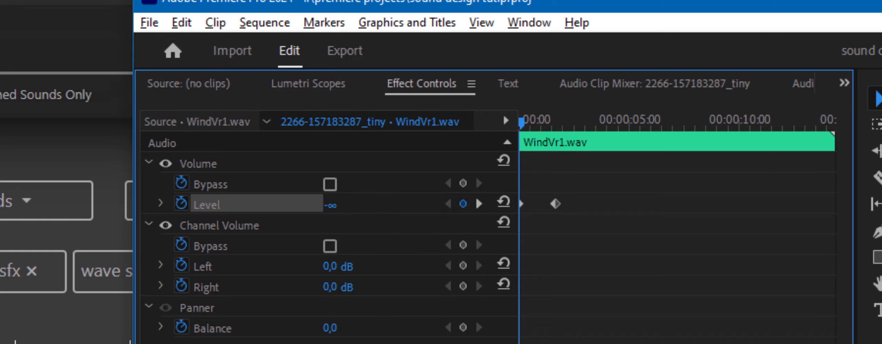
Play the sequence through the WindVr1.wav fade-in and enlarge the height of the Audio 6 track.
key("space")
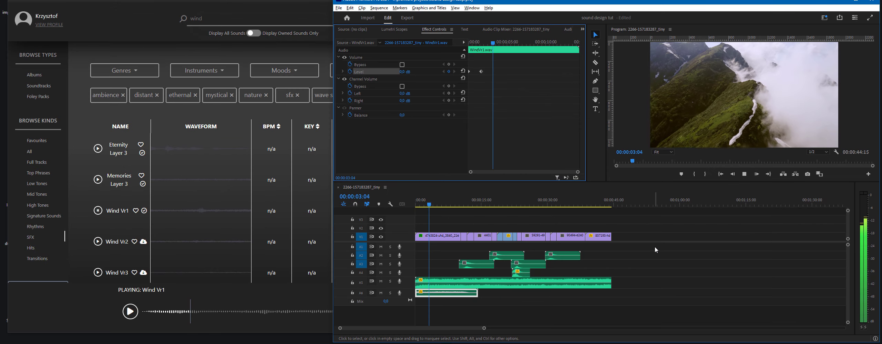
left_click_drag(477, 329, 444, 329)
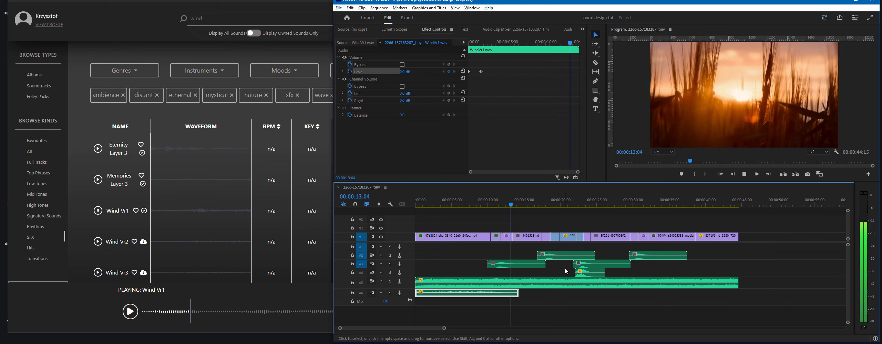
left_click(502, 201)
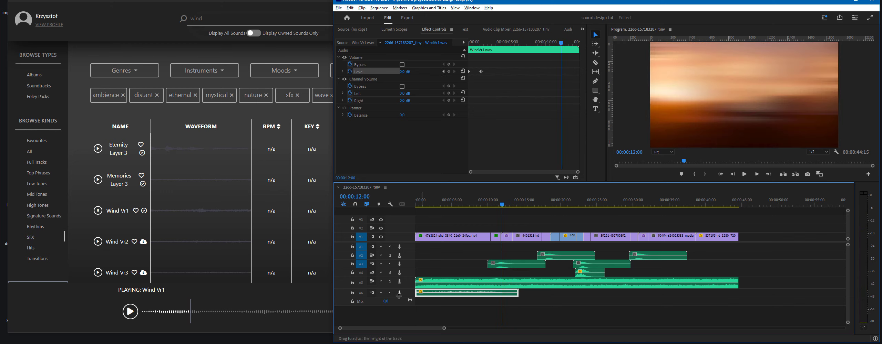
left_click_drag(403, 297, 403, 310)
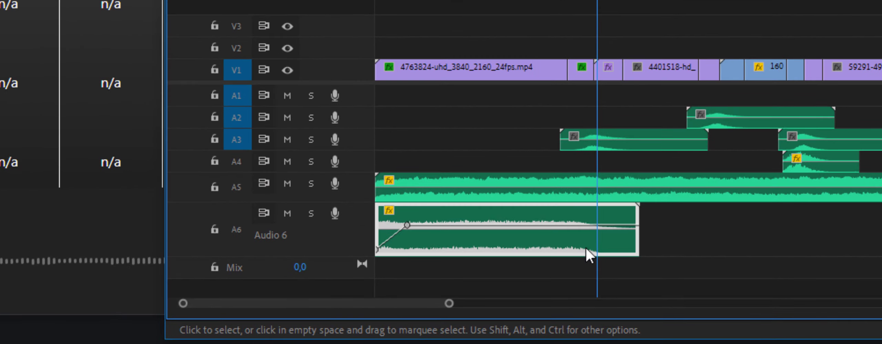
Examine the mountain shot and the following sunset shot, playing the sequence across the end of WindVr1.wav.
left_click(589, 2)
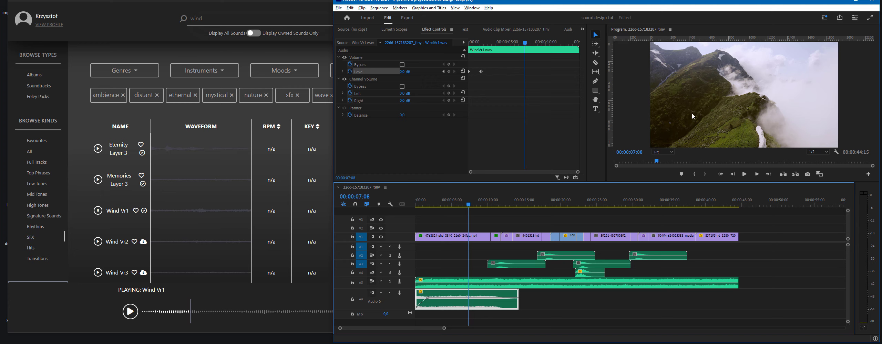
left_click(508, 205)
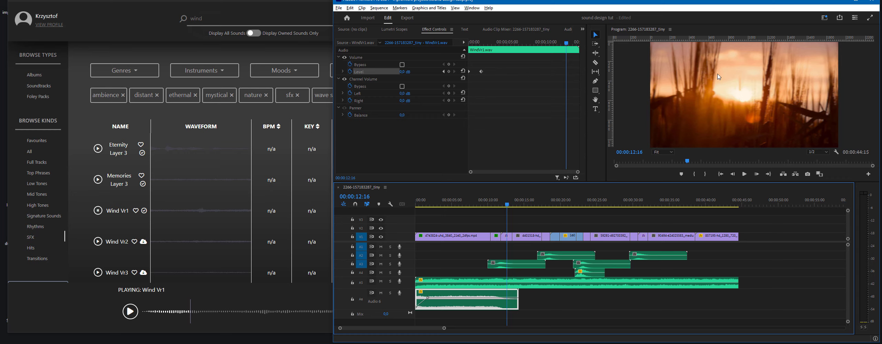
left_click(514, 205)
key("space")
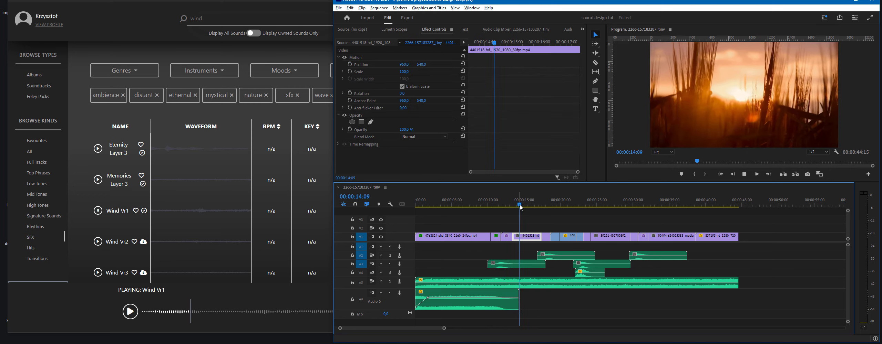
key("space")
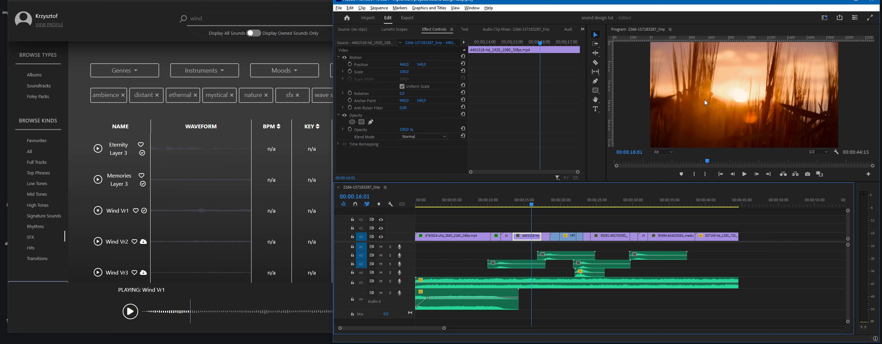
Download Wind Vr2 from the sound library and place it trimmed under the sunset shot on a new audio track below WindVr1.wav.
left_click(183, 229)
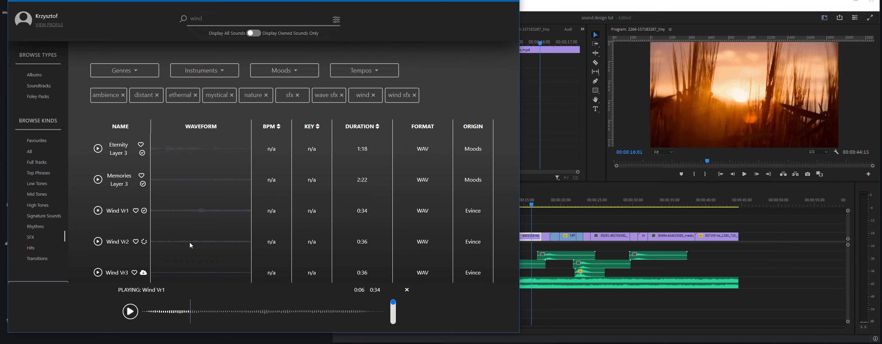
left_click_drag(189, 243, 540, 303)
left_click_drag(540, 303, 531, 303)
left_click_drag(534, 304, 612, 305)
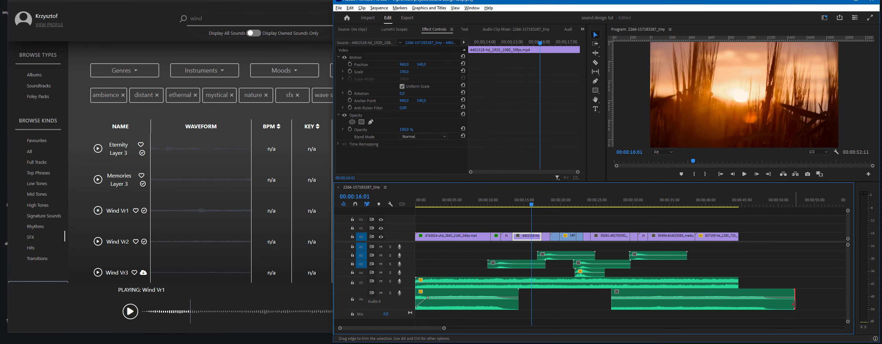
left_click_drag(794, 305, 539, 315)
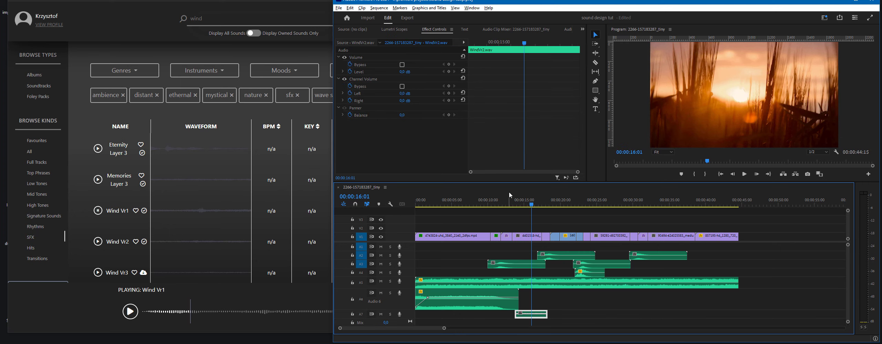
Set the level of WindVr2.wav to 5 dB at the sunset shot's start, 00:00:13:12.
key("Up")
left_click_drag(402, 74, 432, 74)
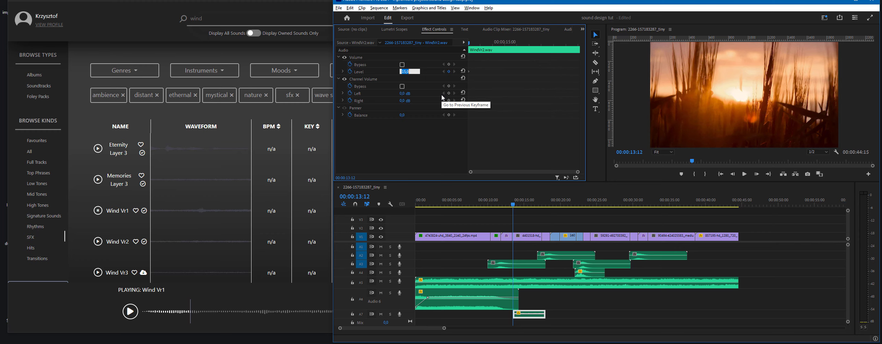
type("5")
key("Return")
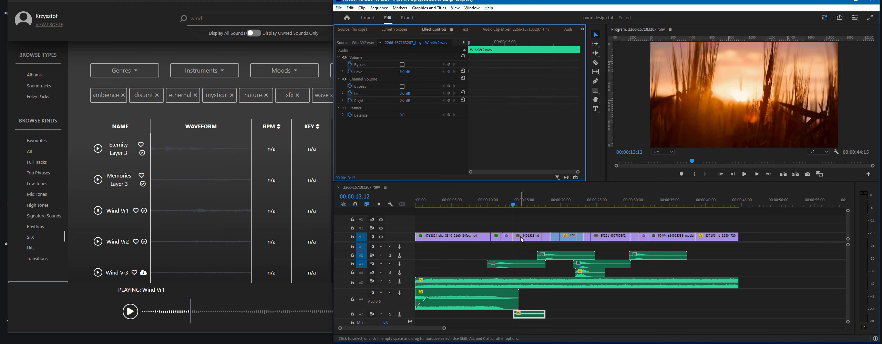
Play the wind under the sunset shot and extend the start of WindVr2.wav earlier to 00:00:11:21.
key("space")
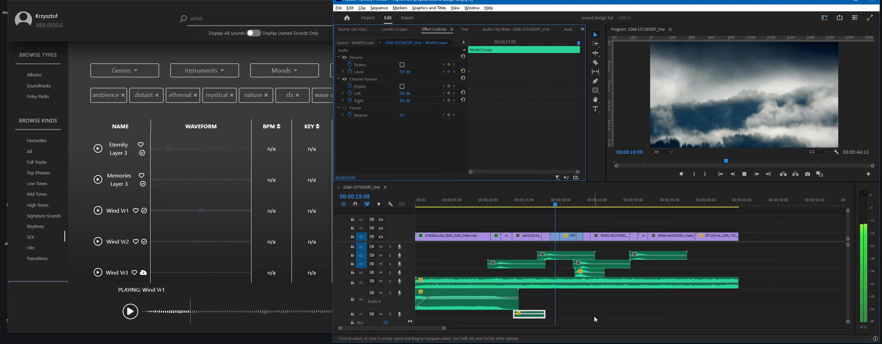
key("space")
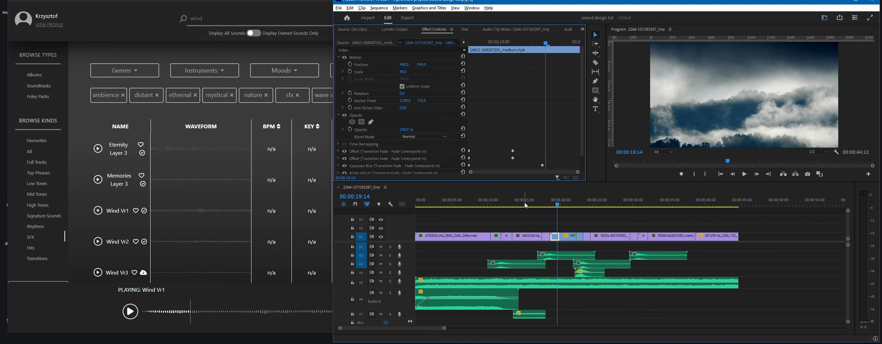
left_click(476, 205)
left_click(494, 205)
key("space")
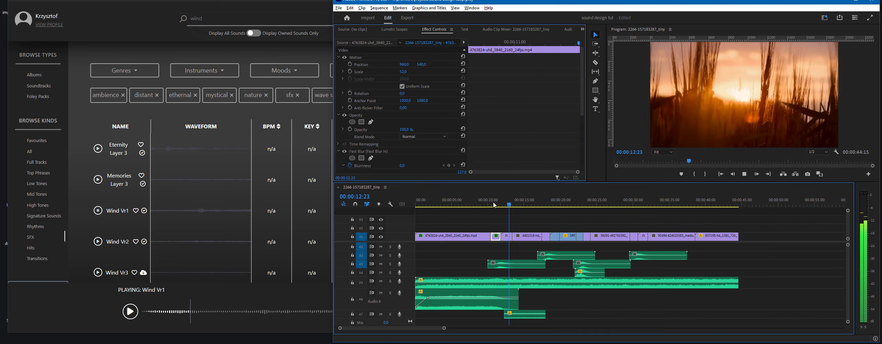
key("space")
left_click(510, 205)
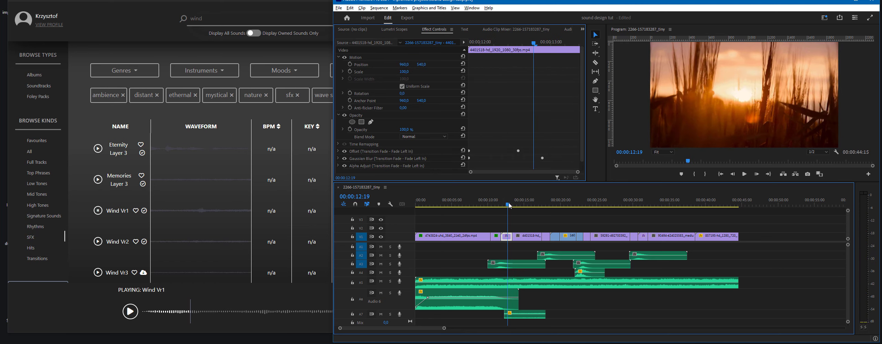
left_click_drag(505, 315, 501, 314)
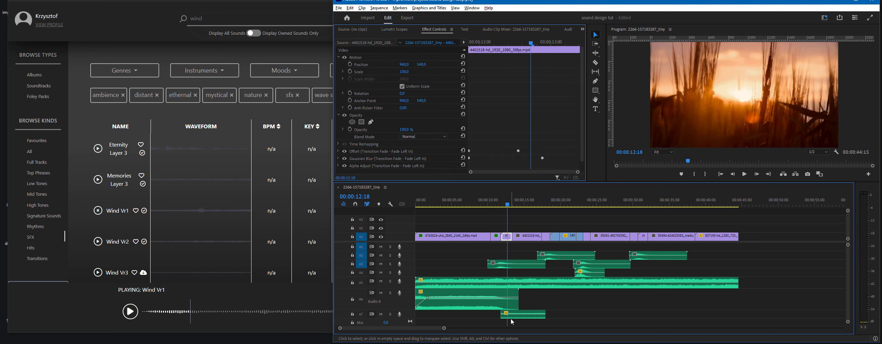
Fade in WindVr2.wav with level keyframes of 5 dB at 00:00:12:18 and -∞ at the clip's start, and play the result.
left_click(511, 315)
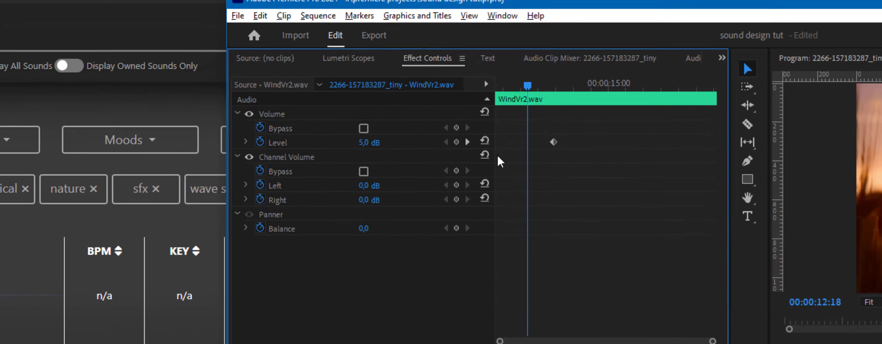
left_click(457, 149)
left_click_drag(531, 89, 504, 89)
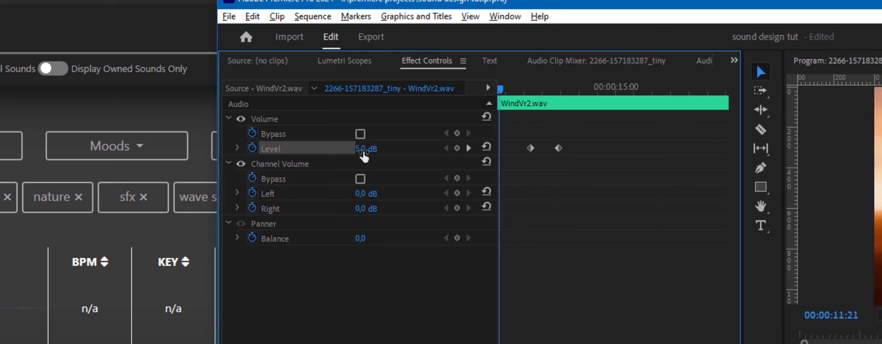
left_click(364, 154)
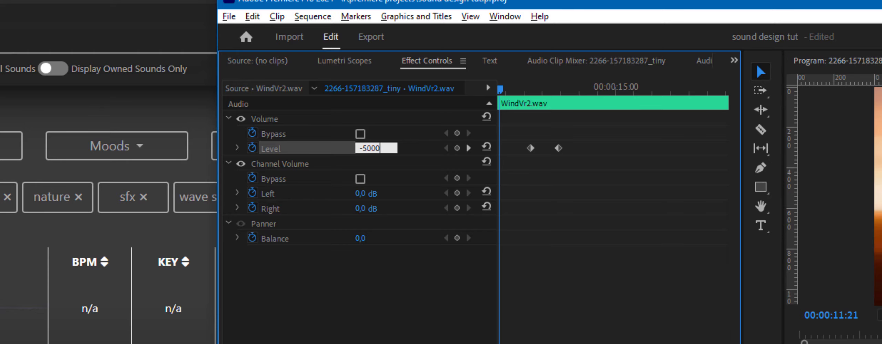
key("Return")
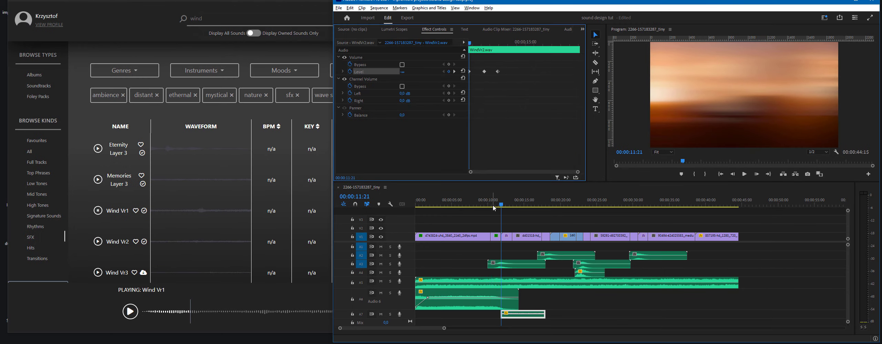
left_click_drag(504, 206, 492, 207)
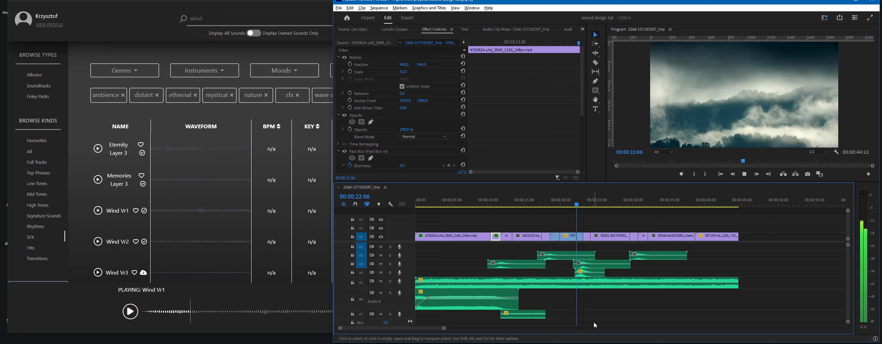
Download Wind Vr3 and place it on the Audio 6 track, starting with the cloud shot at 00:00:18:16.
left_click(569, 202)
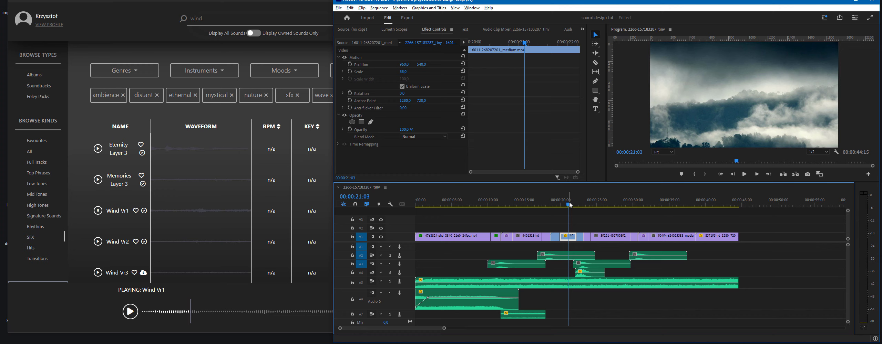
left_click(144, 273)
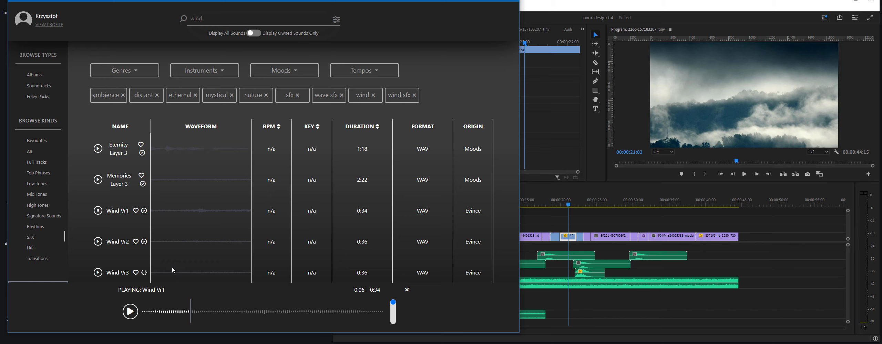
left_click_drag(172, 271, 613, 304)
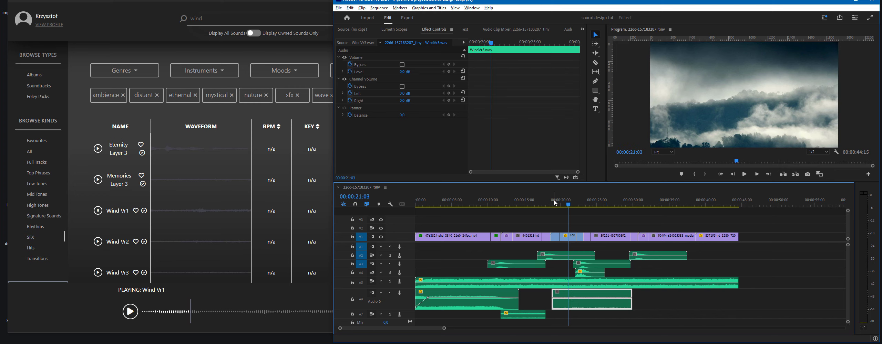
left_click(550, 204)
left_click(555, 237)
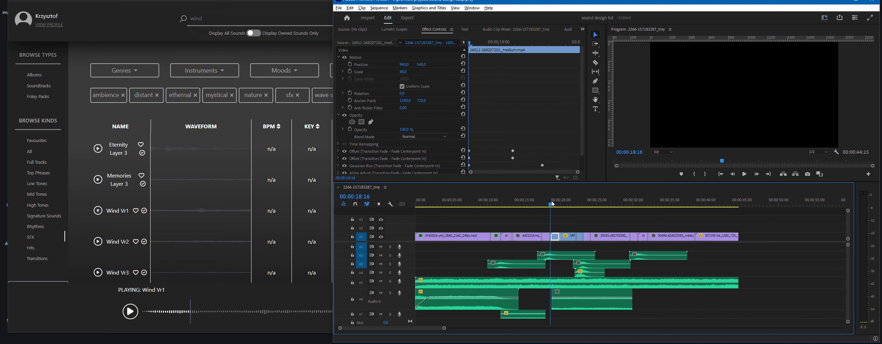
left_click_drag(555, 303, 554, 304)
Fade in WindVr3.wav from a -∞ level keyframe at its start to a 5 dB keyframe shortly after.
left_click(559, 205)
left_click(560, 308)
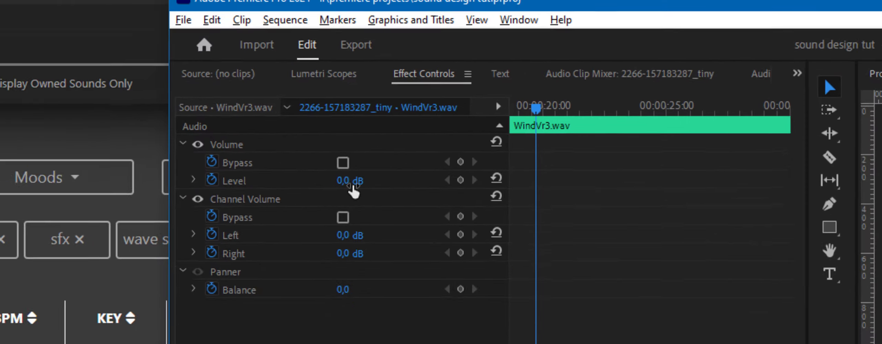
left_click(408, 71)
type("5")
key("Return")
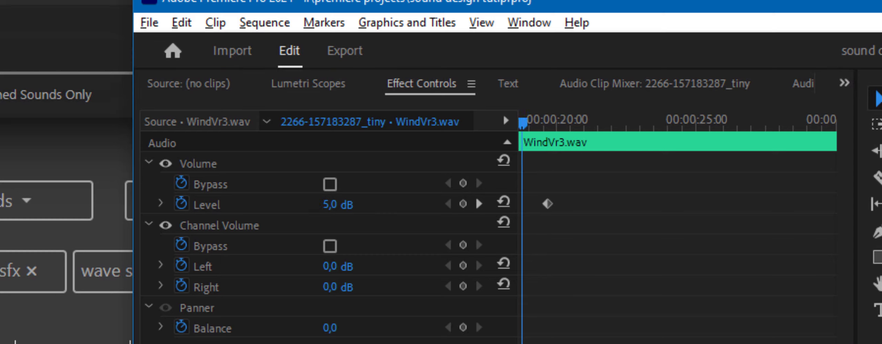
left_click_drag(336, 205, 269, 205)
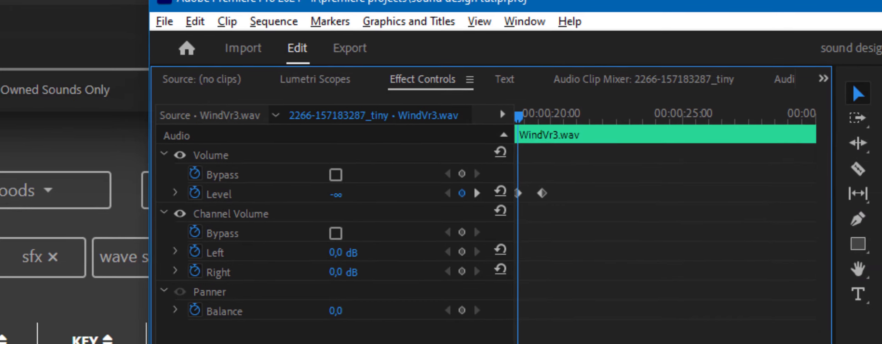
Drop the WindVr3.wav level with a keyframe at 00:00:23:06 and a -5 dB keyframe at 00:00:23:07, and play the change.
left_click(578, 270)
key("space")
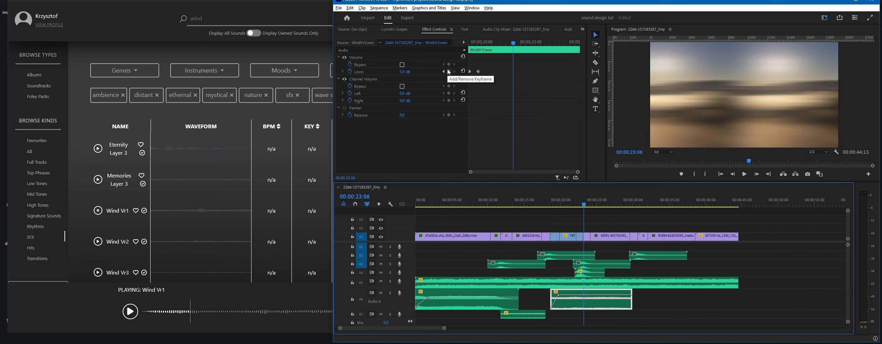
left_click(449, 72)
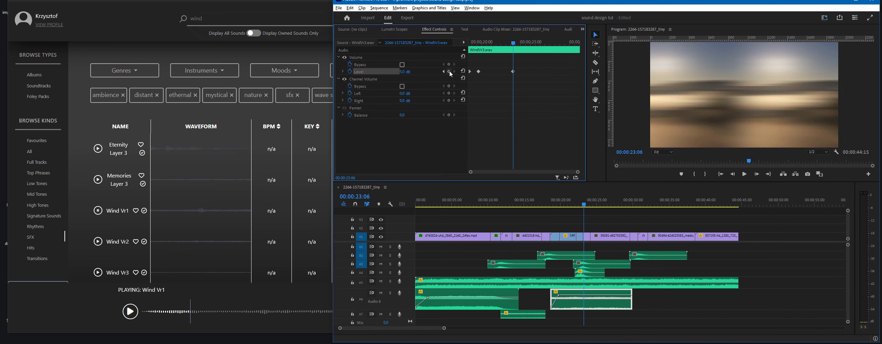
key("Right")
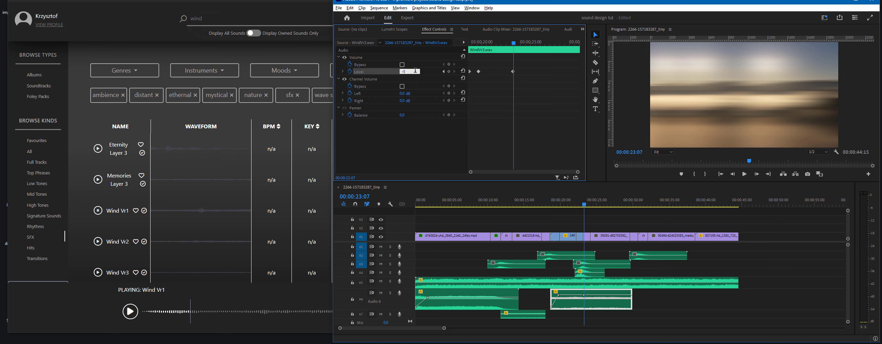
key("Return")
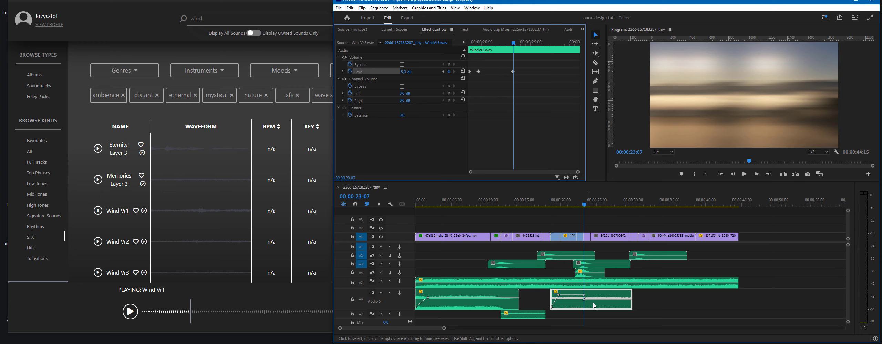
left_click(577, 204)
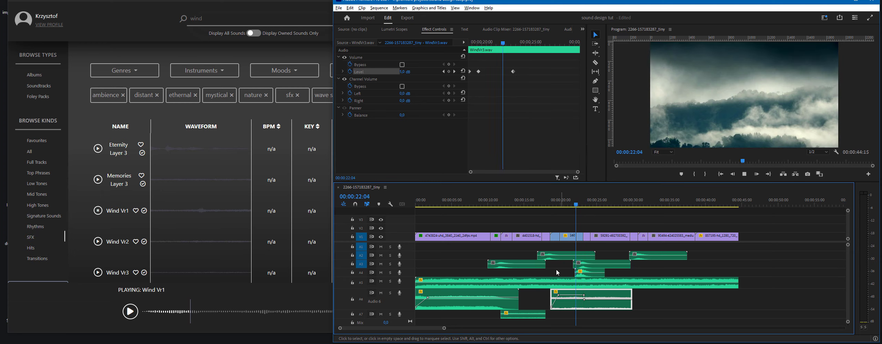
Place Wind Vr1 on track A7, trim it to cover the misty hills shot, shift it slightly later and play the transition.
key("space")
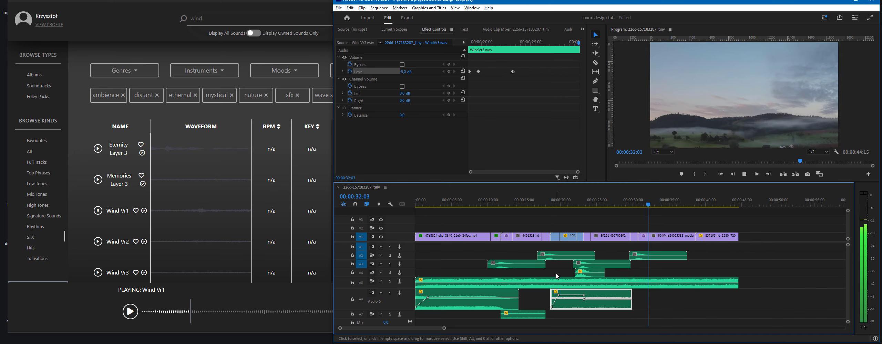
left_click(650, 205)
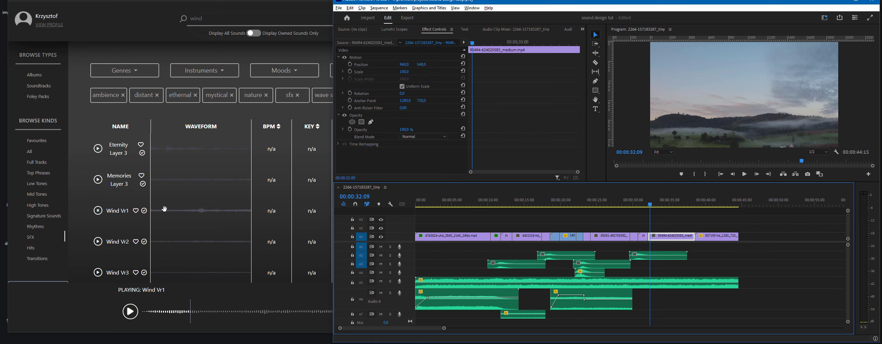
left_click_drag(164, 209, 645, 305)
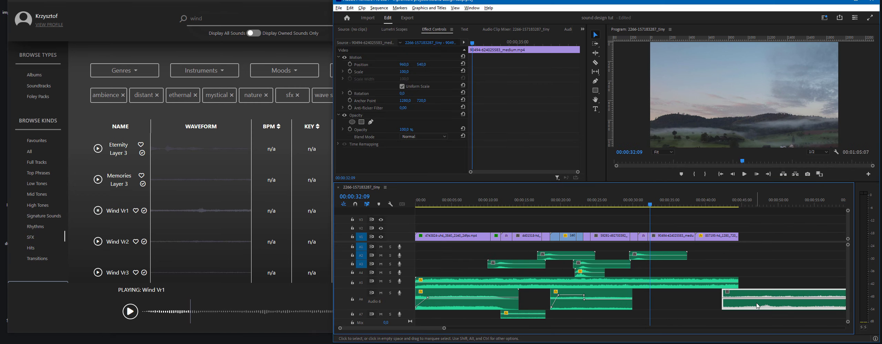
left_click_drag(758, 306, 669, 319)
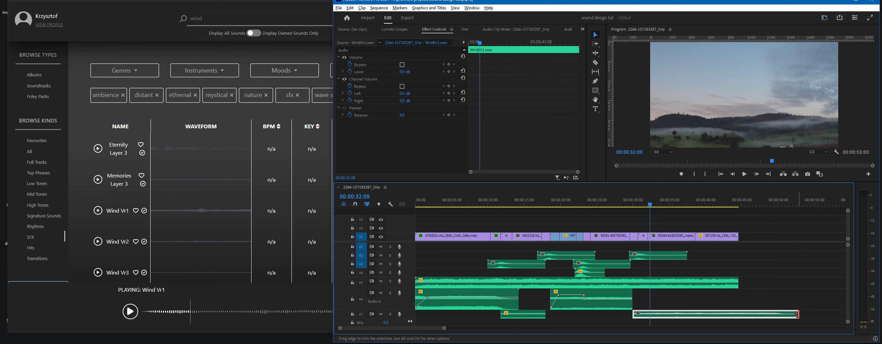
left_click_drag(797, 314, 697, 314)
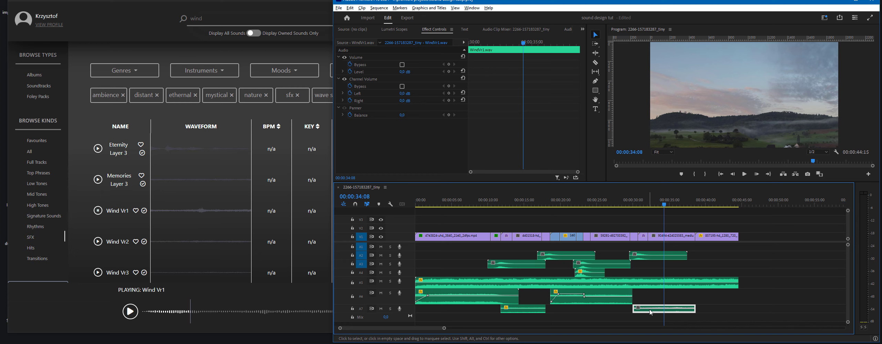
left_click_drag(649, 312, 655, 312)
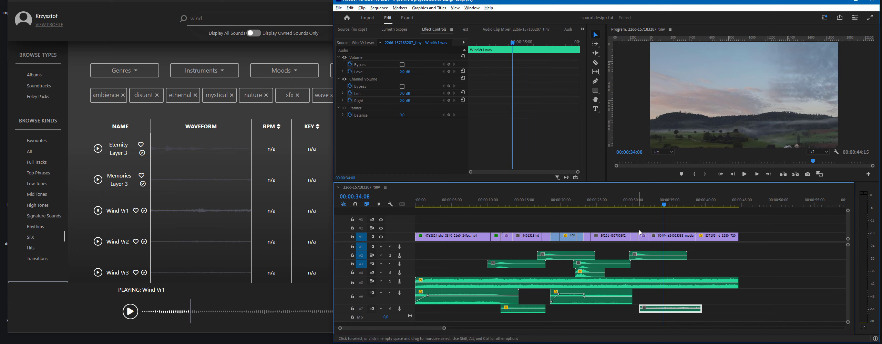
left_click(639, 207)
key("space")
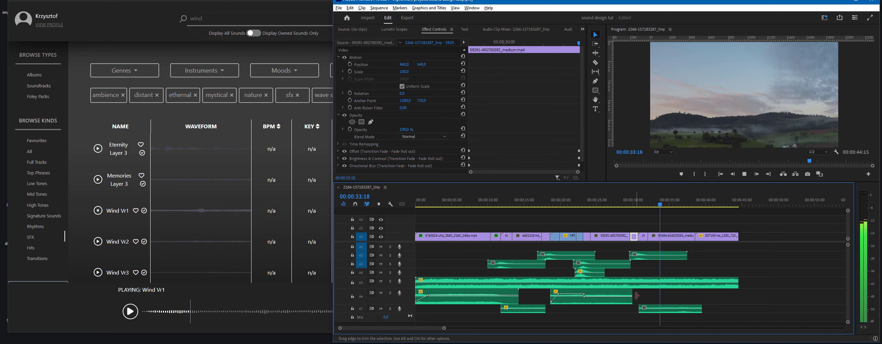
Extend the preceding wind clip on A6 to overlap the new one and fade it out from a level keyframe at 00:00:29:17.
left_click_drag(636, 296, 643, 296)
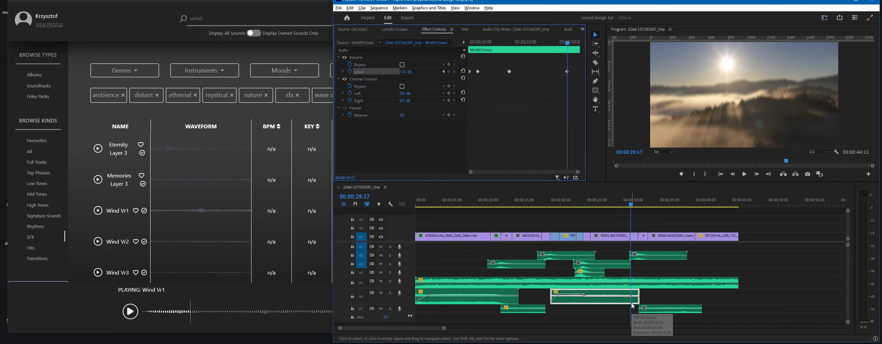
left_click_drag(631, 203, 638, 205)
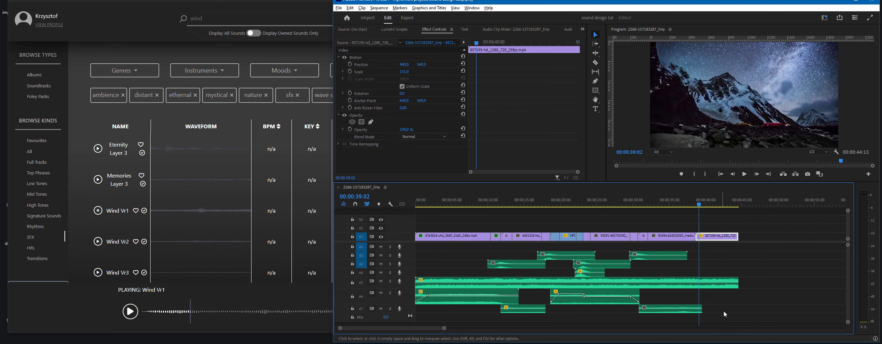
Trim the end of the A7 wind clip to the end of the misty hills shot at 00:00:38:15.
left_click_drag(699, 309, 699, 308)
left_click(696, 204)
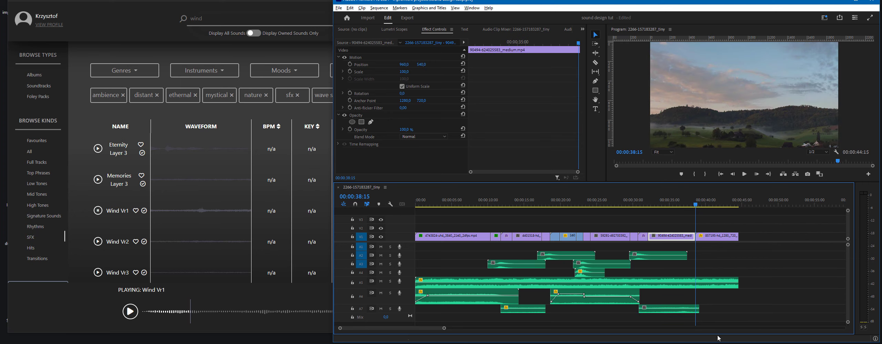
left_click_drag(698, 309, 696, 309)
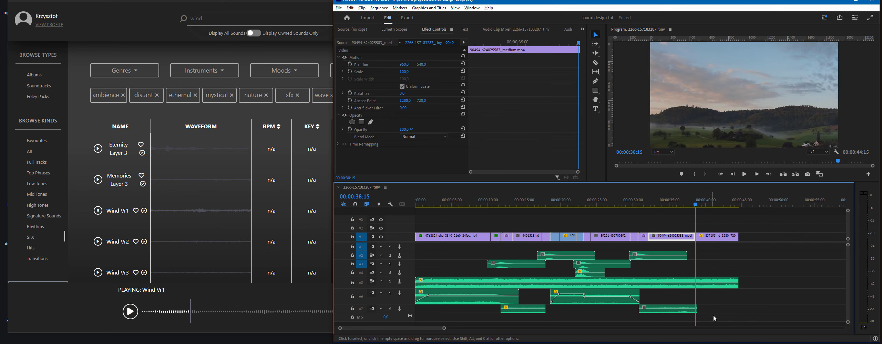
left_click(691, 204)
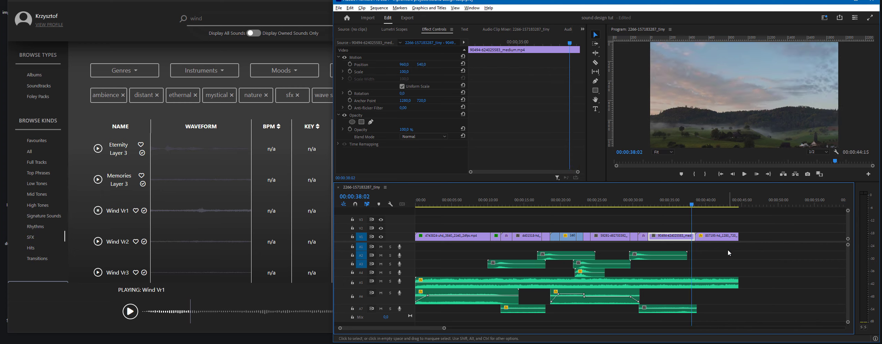
left_click(693, 205)
Show the full length of the sequence in the timeline and return the playhead to 00:00:00:00.
key("minus")
key("minus")
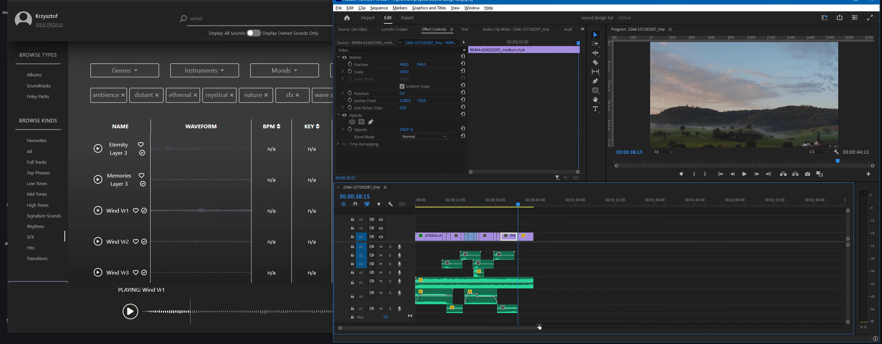
left_click(452, 282)
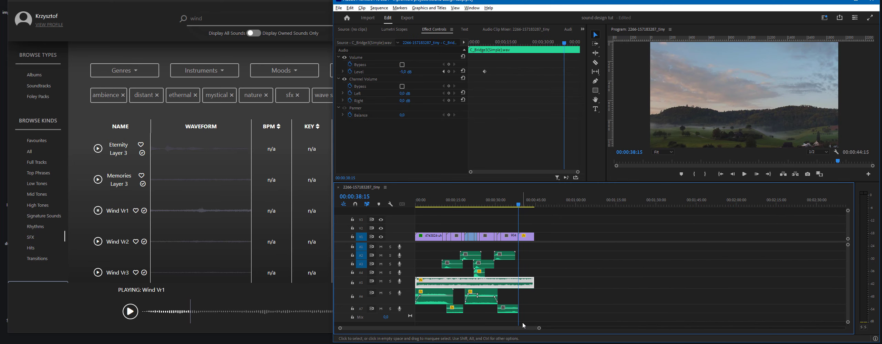
left_click_drag(538, 330, 508, 329)
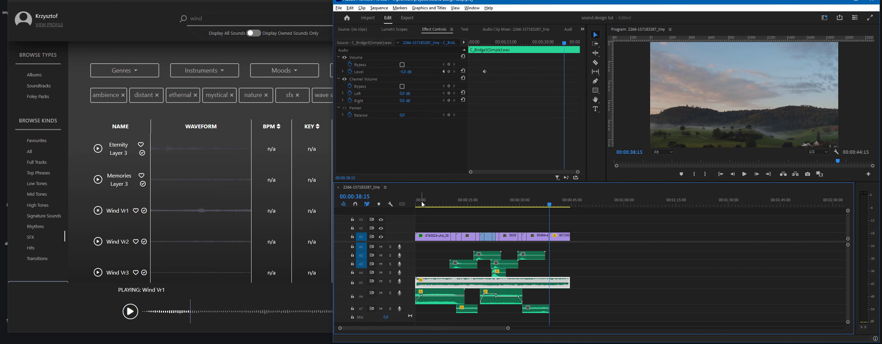
left_click_drag(420, 205, 411, 206)
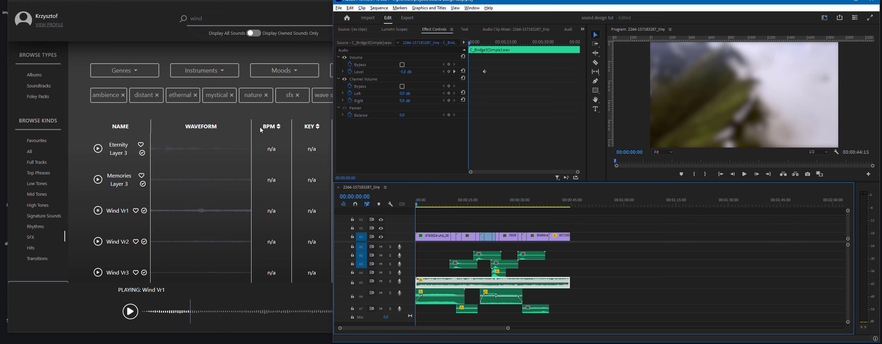
Clear the wind search in the sound library and filter the Mid Tones by the inspiring mood.
left_click(36, 185)
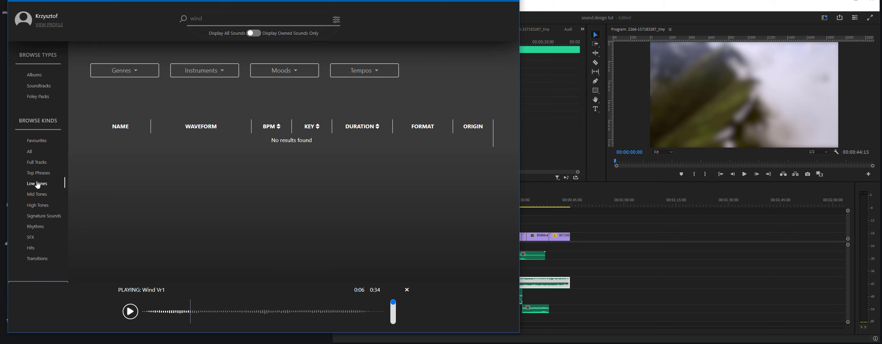
left_click(221, 19)
double_click(220, 18)
key("BackSpace")
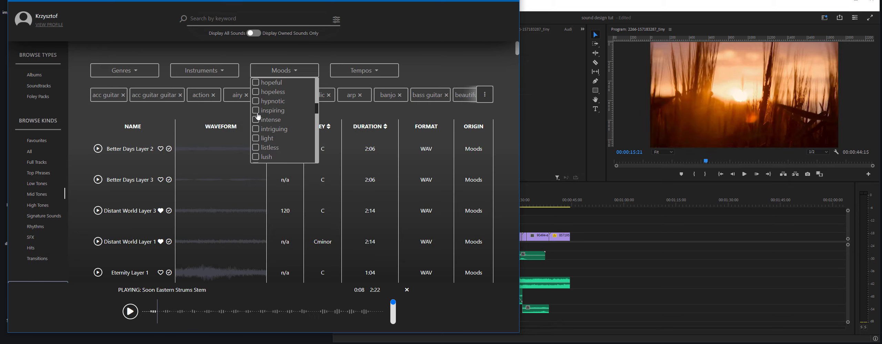
left_click(256, 111)
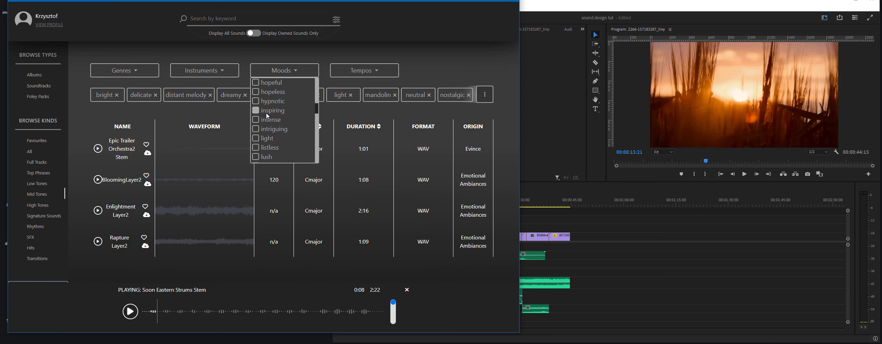
Preview BloomingLayer2 and Enlightment Layer2 at several points in each sound.
left_click(97, 180)
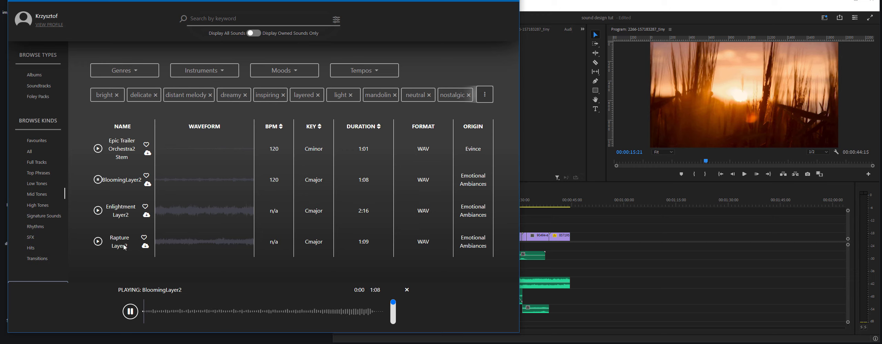
left_click(176, 307)
left_click(259, 310)
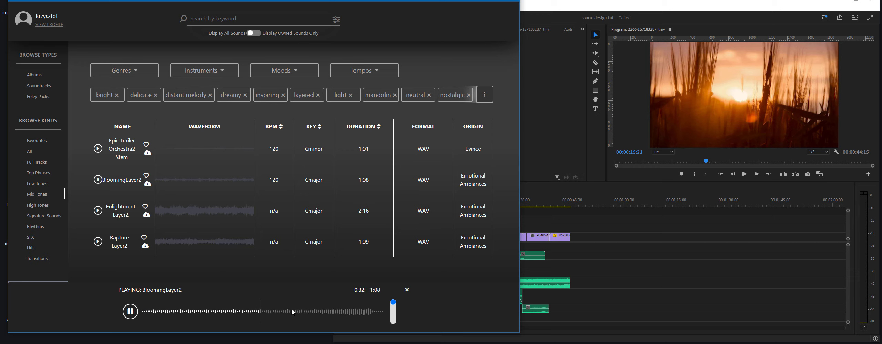
left_click(341, 310)
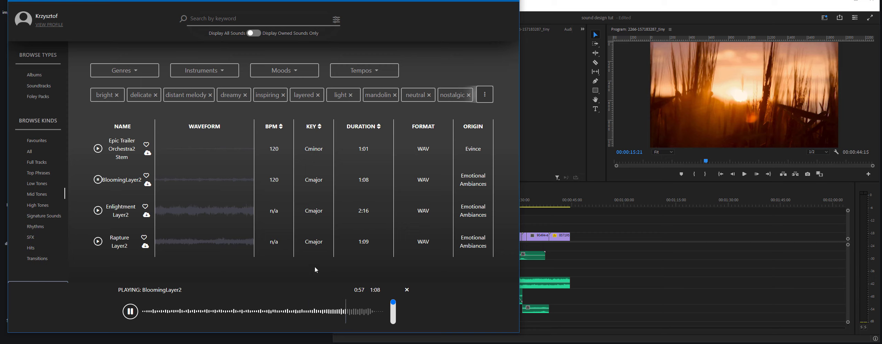
left_click(98, 180)
left_click(97, 213)
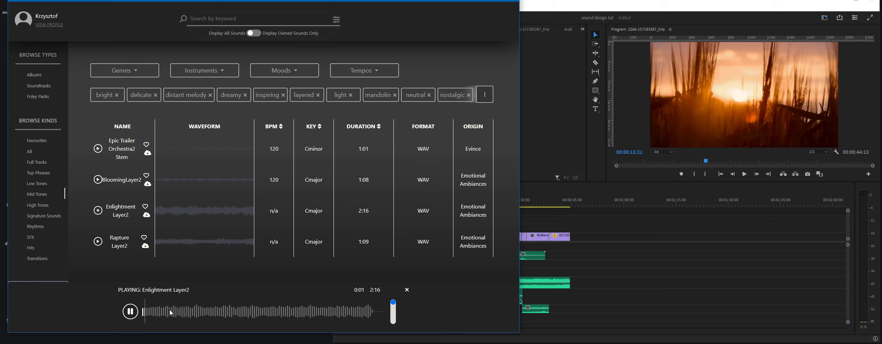
left_click(223, 312)
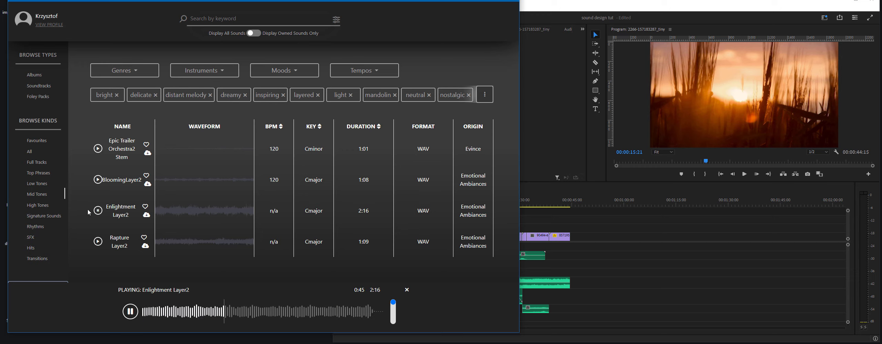
left_click(98, 212)
Download Enlightment Layer2 and review the library's folder, audio format and sync options in the account settings.
left_click(146, 216)
left_click(41, 24)
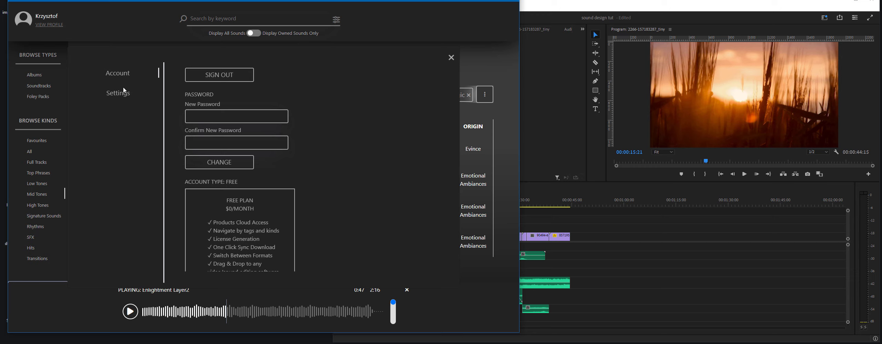
left_click(120, 100)
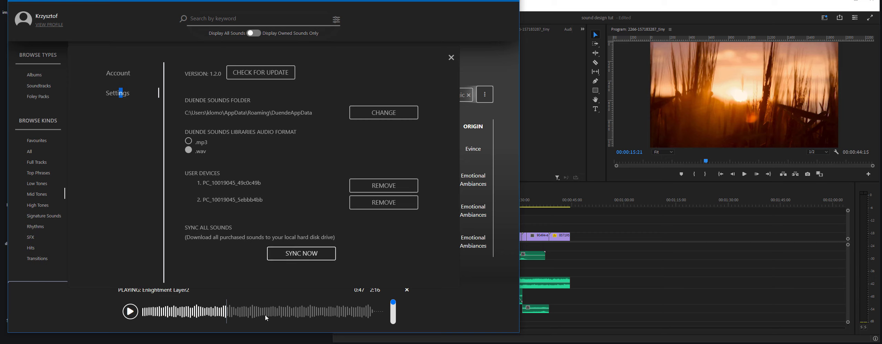
left_click(450, 58)
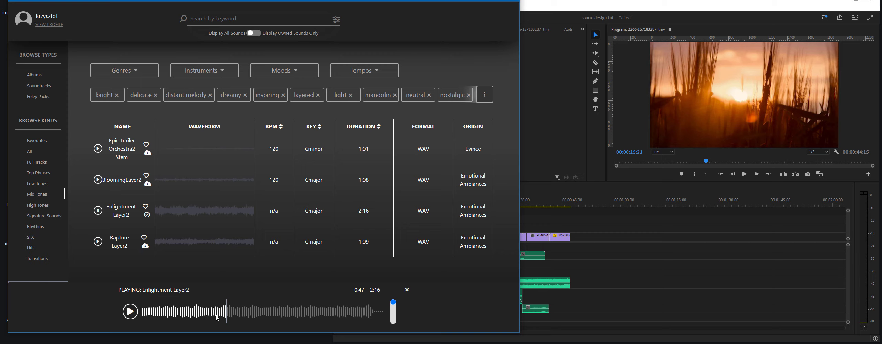
Place Enlightment Layer2 on track A8 from the start of the sequence and play the opening shot with it.
left_click_drag(227, 311, 426, 329)
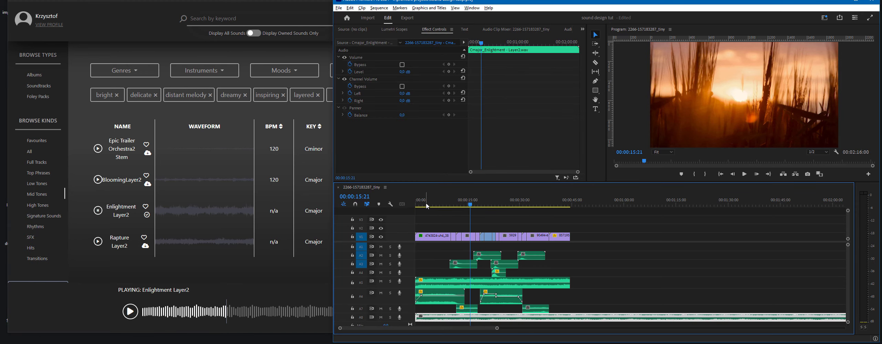
left_click_drag(423, 203, 412, 202)
key("space")
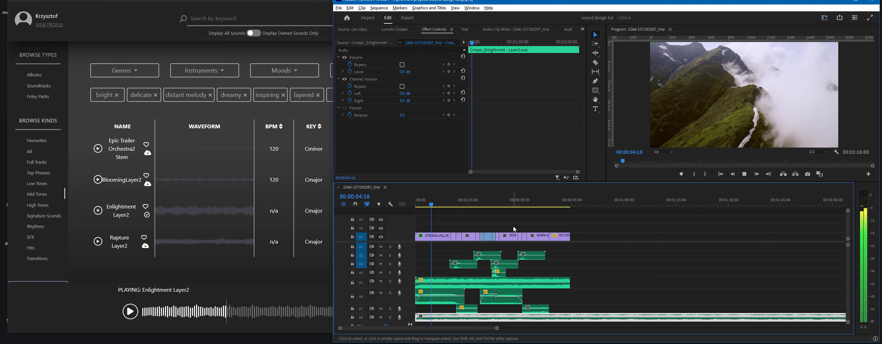
key("space")
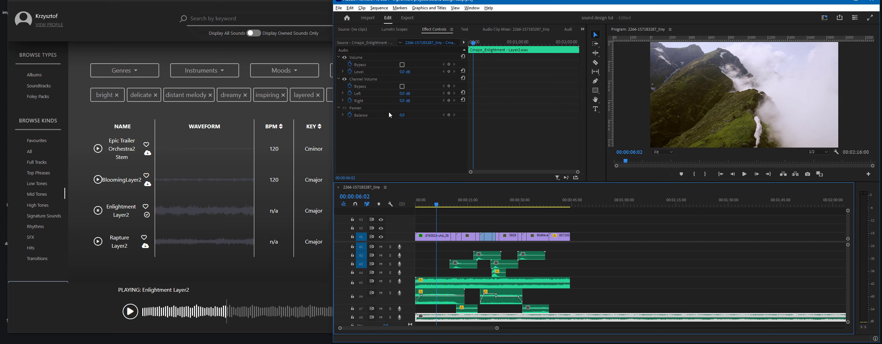
Fade in Enlightment Layer2 from a lowered level keyframe at 00:00:00:00 to a -5 dB keyframe at 00:00:06:02, and play the result.
left_click(403, 71)
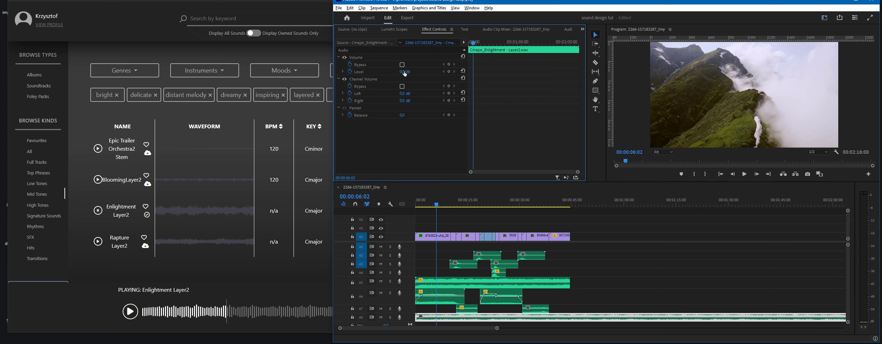
type("-5")
key("Return")
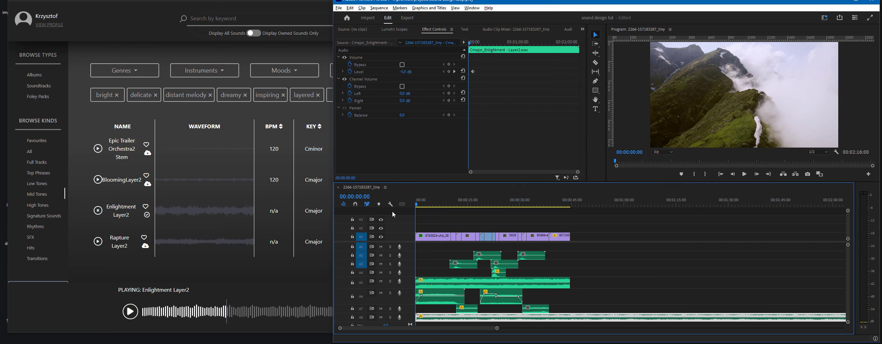
left_click(392, 211)
key("Home")
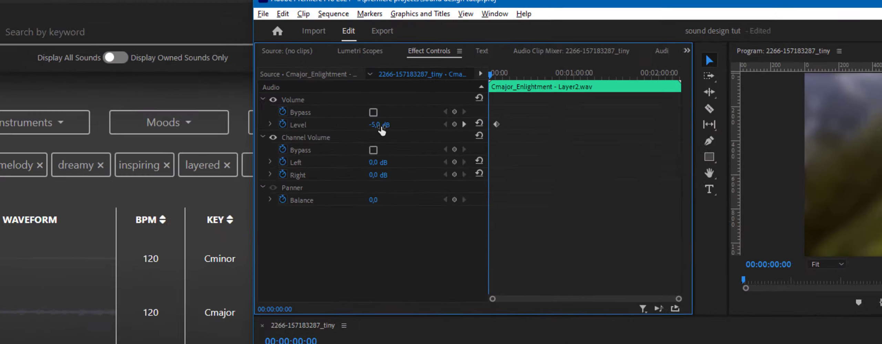
left_click_drag(406, 75, 378, 73)
left_click_drag(336, 194, 361, 194)
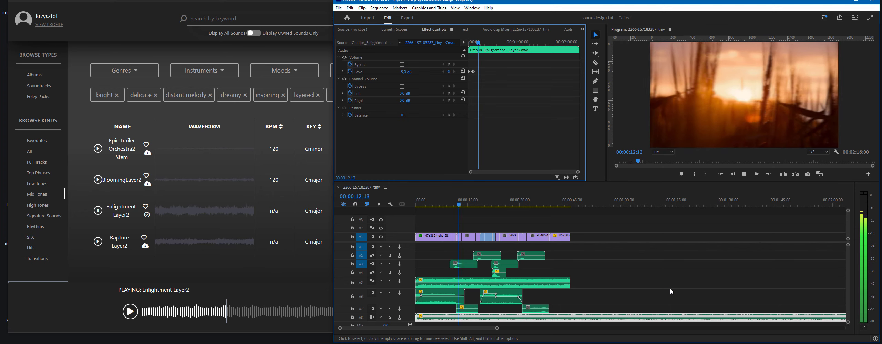
key("space")
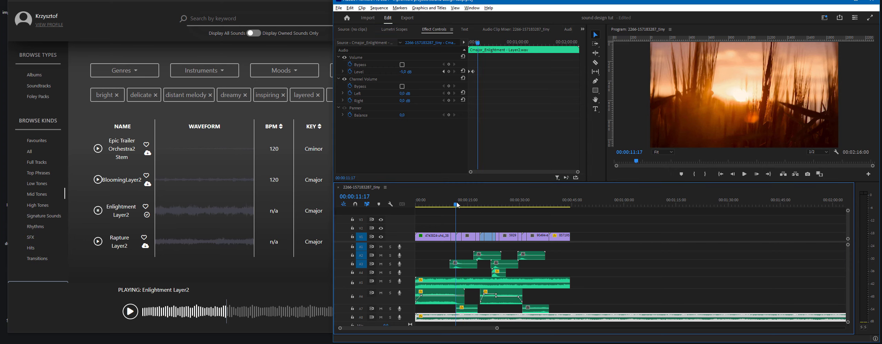
Move Enlightment Layer2's -5 dB fade-in keyframe to 00:00:11:15 and play the transition around it.
left_click(456, 205)
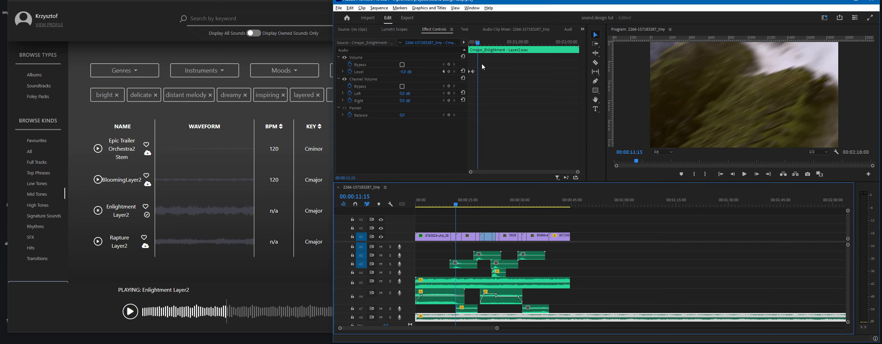
left_click_drag(472, 71, 476, 72)
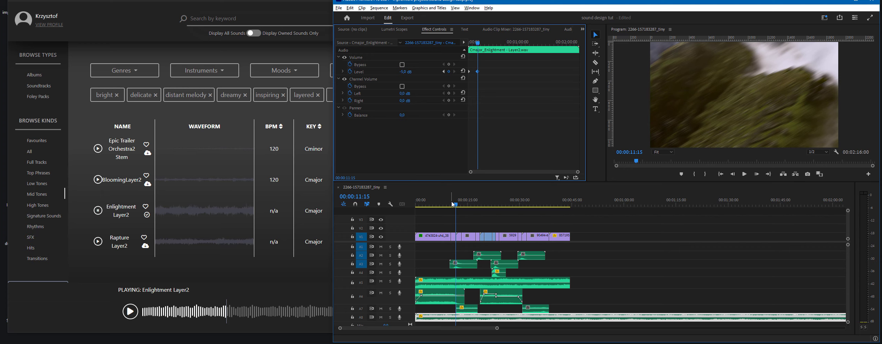
left_click(447, 204)
key("space")
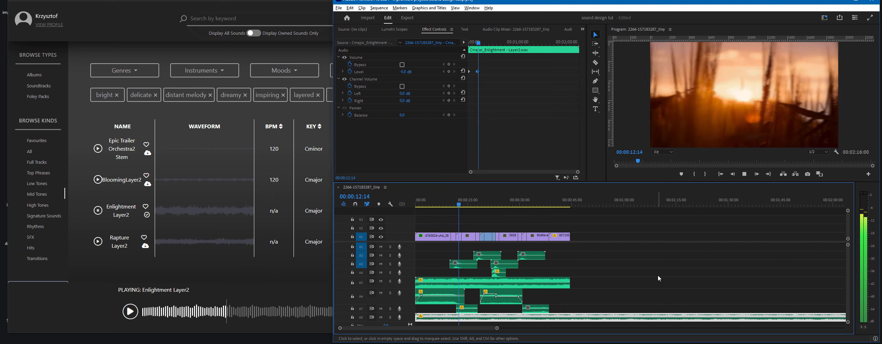
key("space")
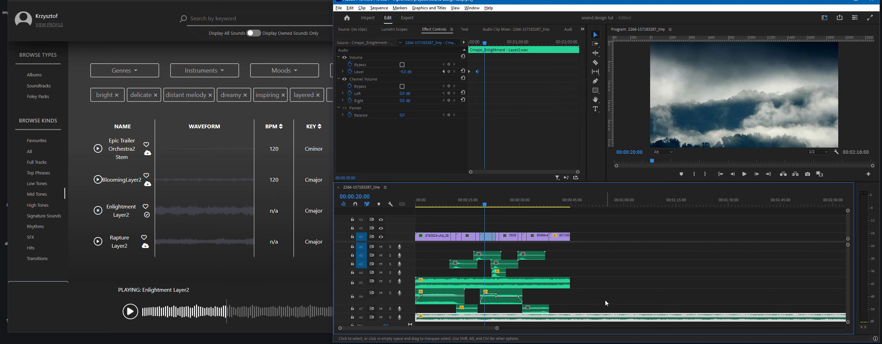
Split Enlightment Layer2 on track A8 at 00:00:50:11, past the last shot, and delete the remainder.
left_click(569, 205)
left_click_drag(570, 203, 569, 203)
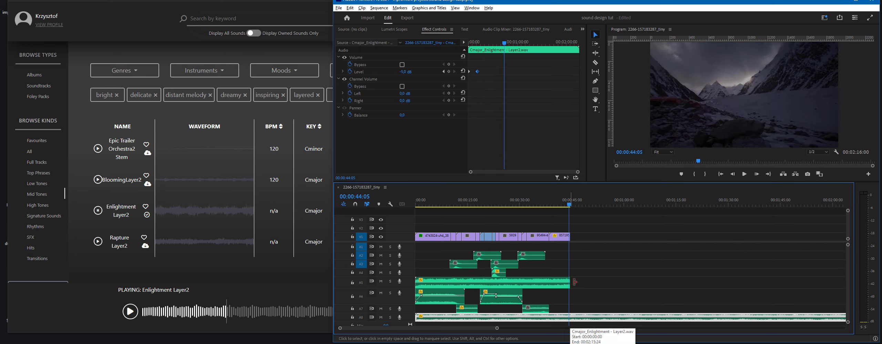
left_click(590, 204)
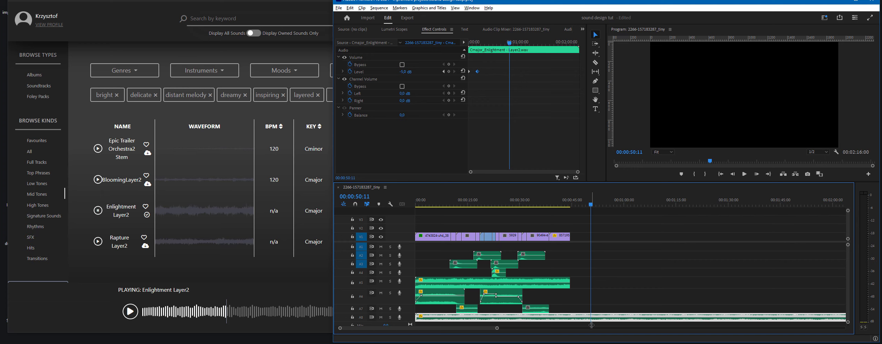
key("c")
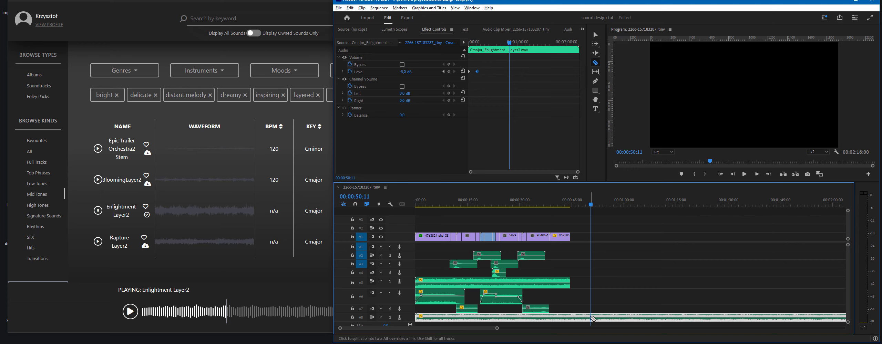
left_click(591, 317)
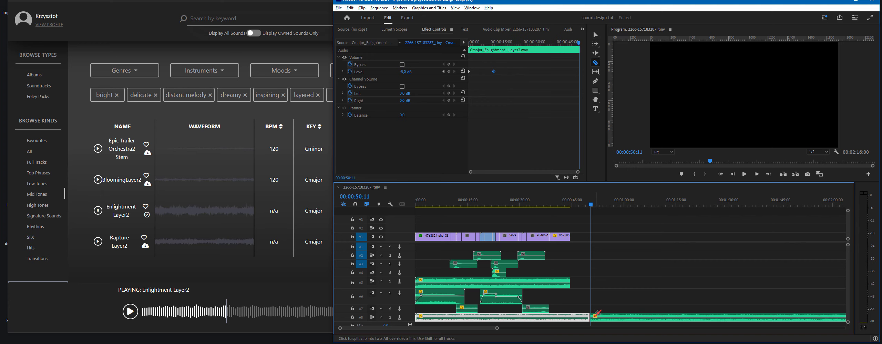
key("v")
left_click(607, 317)
key("Delete")
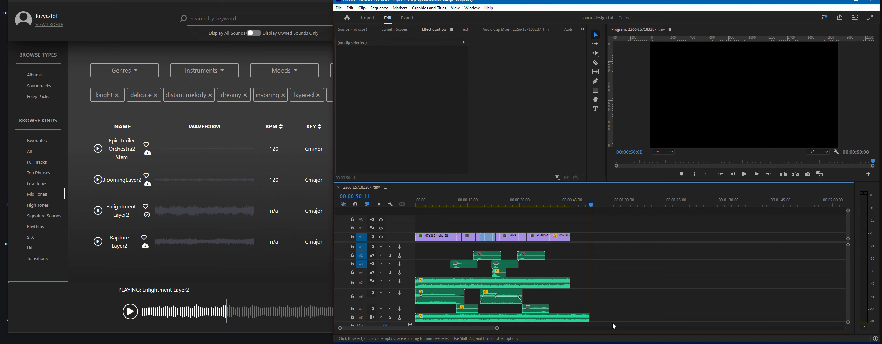
Fade out Enlightment Layer2 from a -5 dB level keyframe at 00:00:44:10 to silence at 00:00:47:19.
left_click(569, 206)
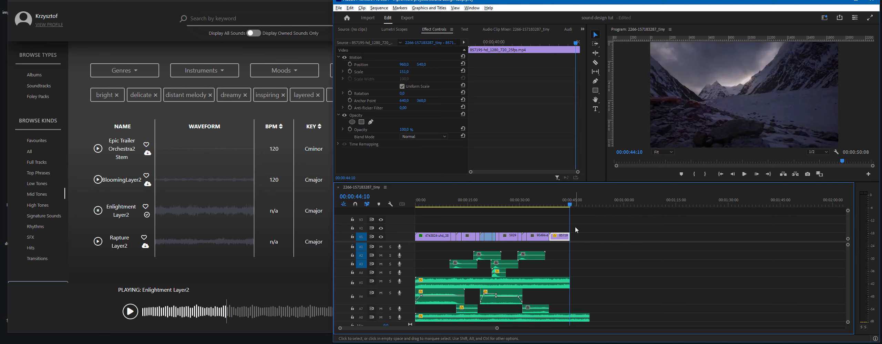
left_click(573, 319)
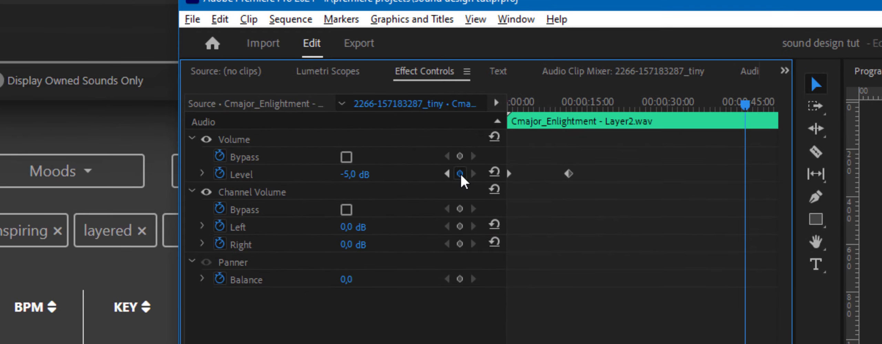
left_click(449, 71)
left_click(764, 343)
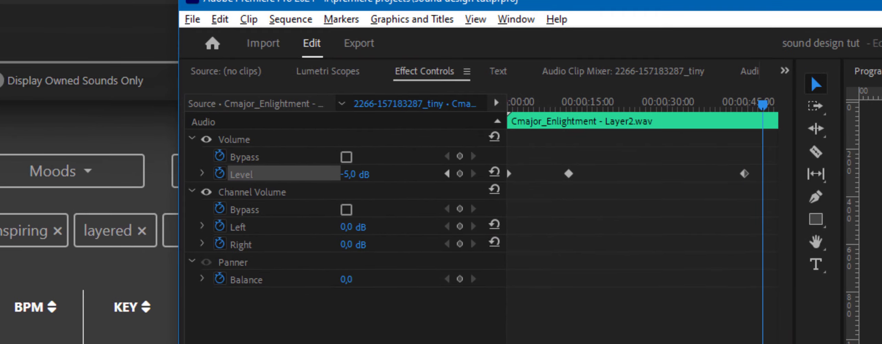
left_click_drag(363, 176, 296, 176)
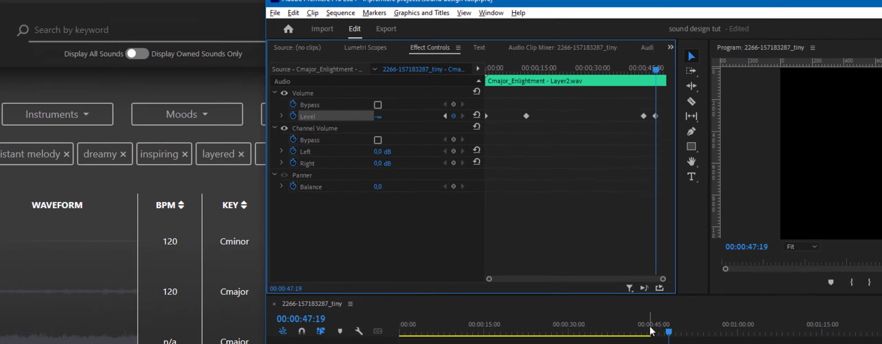
Extend C_Bridge3(Simple) on track A5 to 00:00:50:11 with a level fade-out after the last shot, and play the ending.
left_click(650, 331)
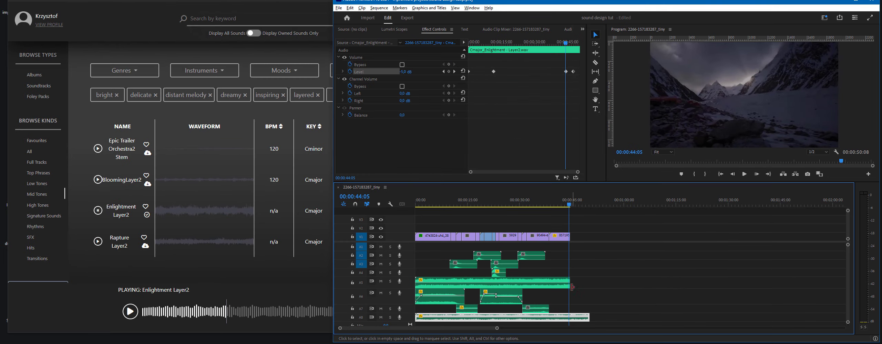
left_click_drag(571, 286, 587, 281)
left_click(585, 282)
key("space")
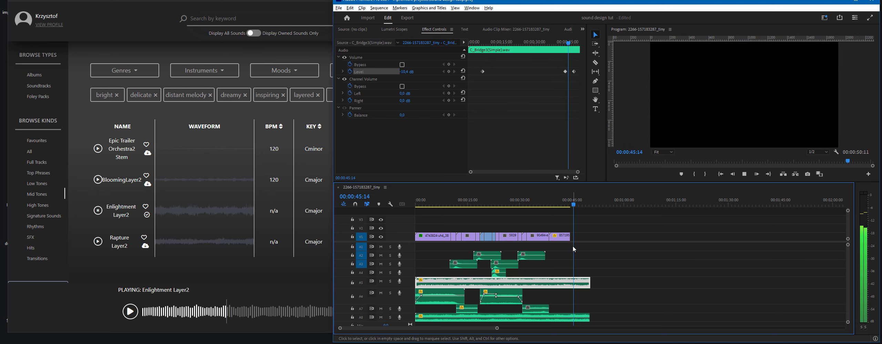
key("space")
Increase the audio track heights, enlarge the timeline area, and place the playhead at 00:00:11:10.
left_click(544, 204)
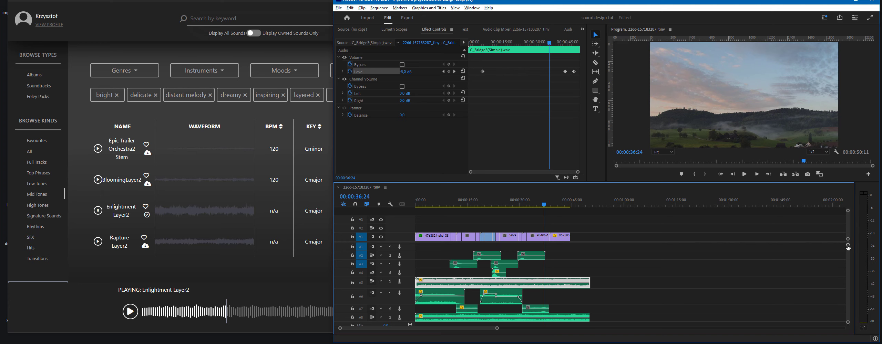
left_click_drag(848, 247, 849, 250)
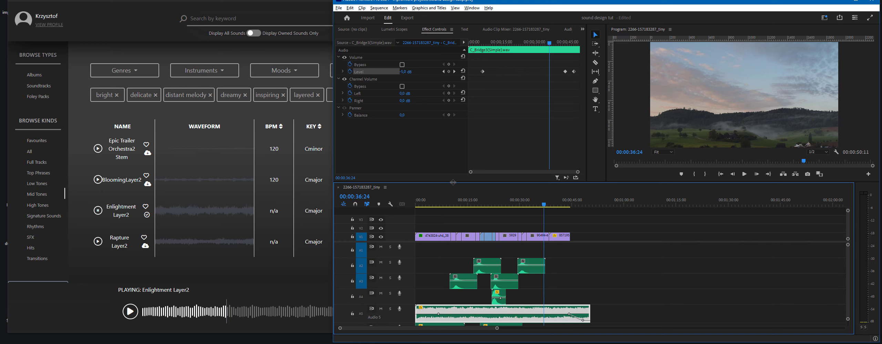
left_click_drag(453, 182, 455, 133)
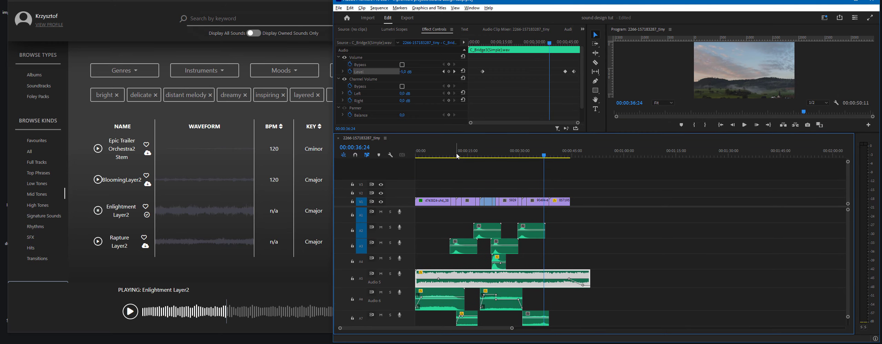
left_click(456, 156)
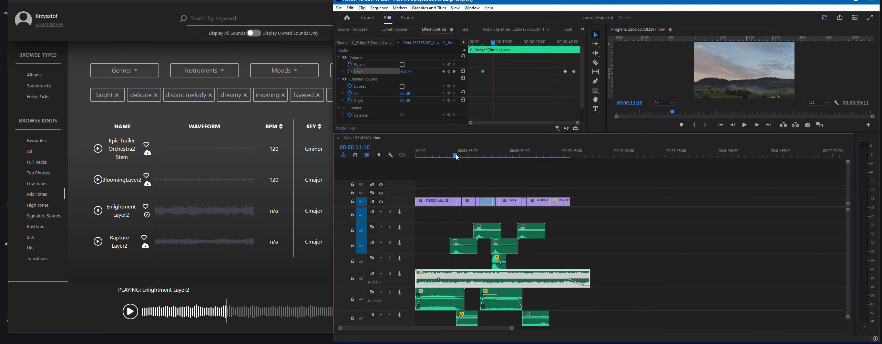
Show the library's Signature Sounds and check the keys in the names of the C_Bridge3(Simple) and Enlightment Layer2 clips.
left_click(45, 217)
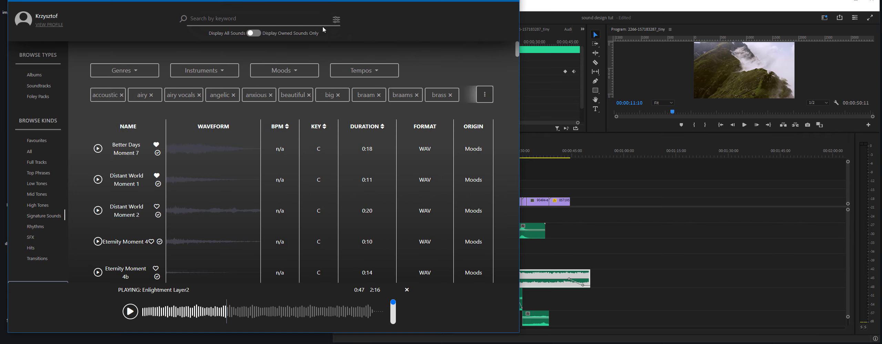
left_click(522, 285)
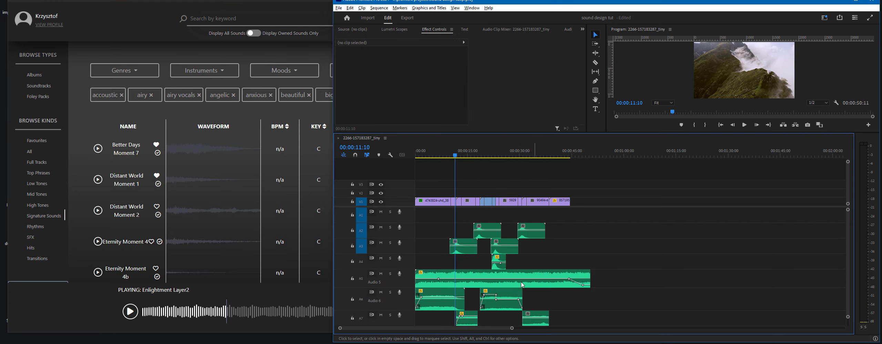
left_click(453, 287)
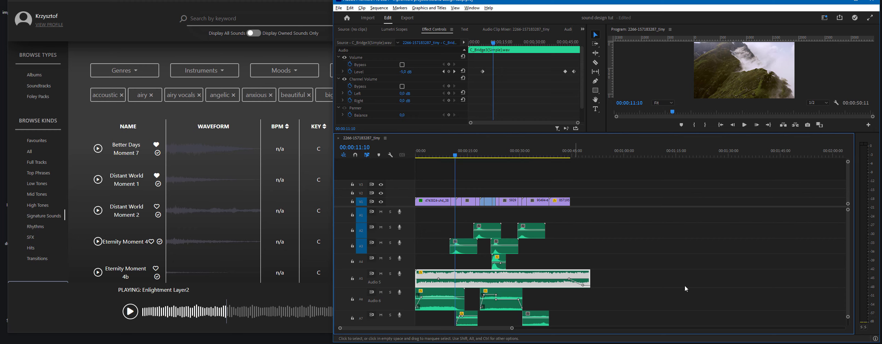
scroll(847, 236, "down", 4)
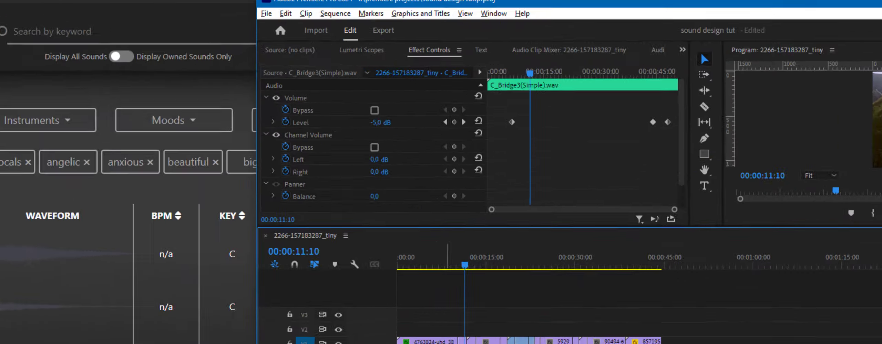
left_click(437, 272)
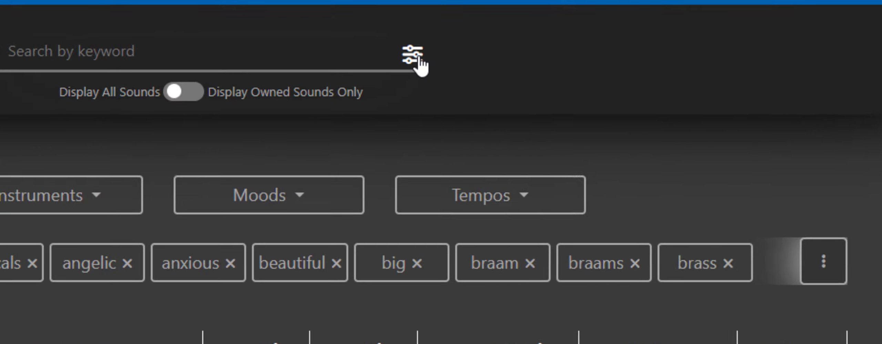
Filter the signature sounds to those that work on Cmajor.
left_click(419, 59)
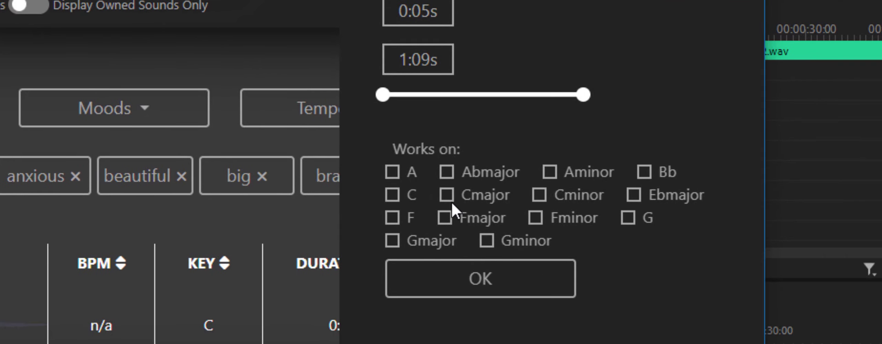
left_click(446, 195)
left_click(491, 281)
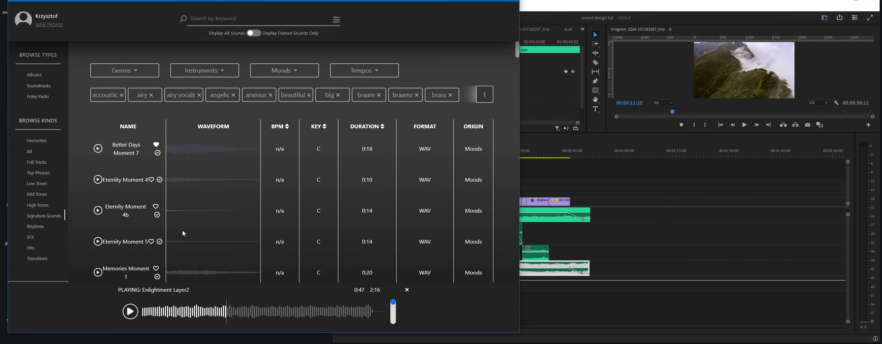
Browse the filtered C major signature sounds and preview Space Signature 1.
scroll(183, 233, "down", 10)
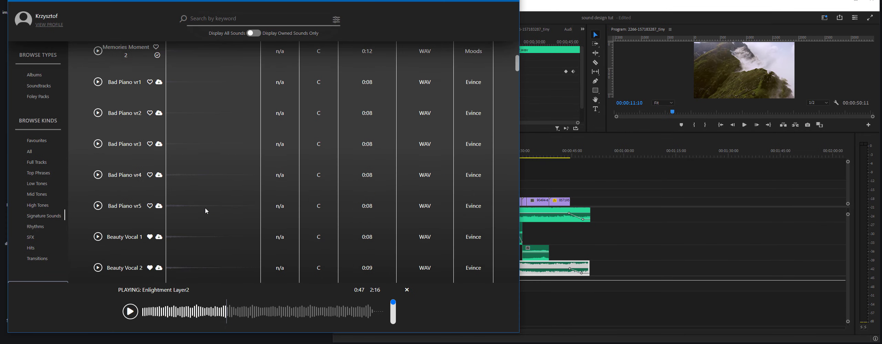
scroll(205, 209, "down", 15)
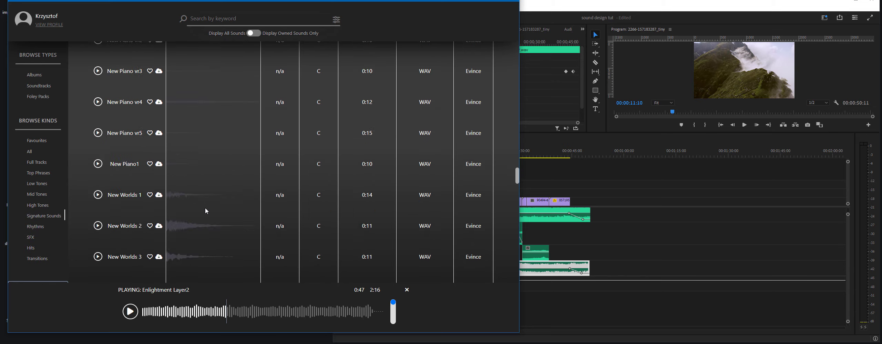
scroll(205, 210, "down", 10)
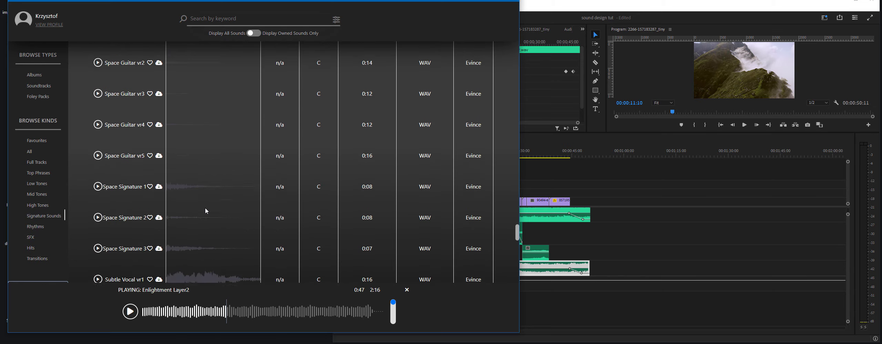
scroll(685, 254, "down", 1)
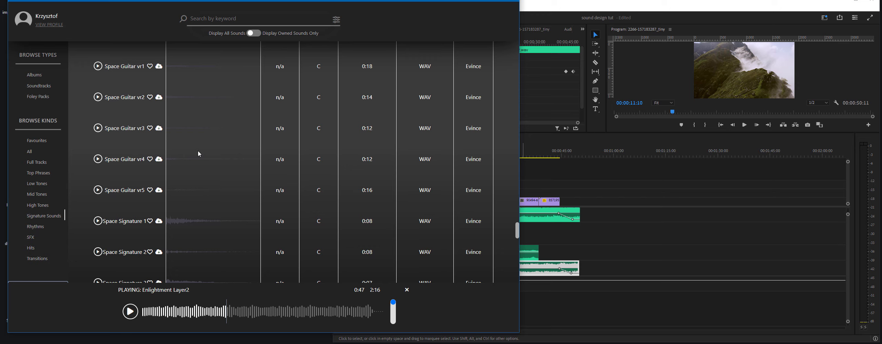
left_click(133, 226)
Preview the signature sounds Memories Moment 1, Eternity Moment 4 and Better Days Moment 7.
scroll(159, 195, "up", 20)
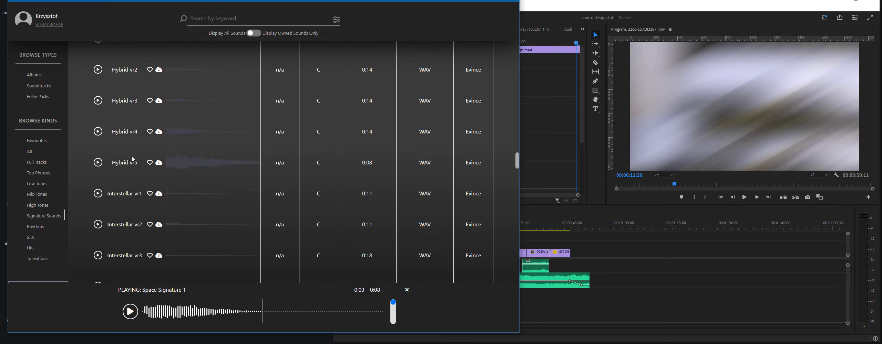
scroll(159, 196, "up", 10)
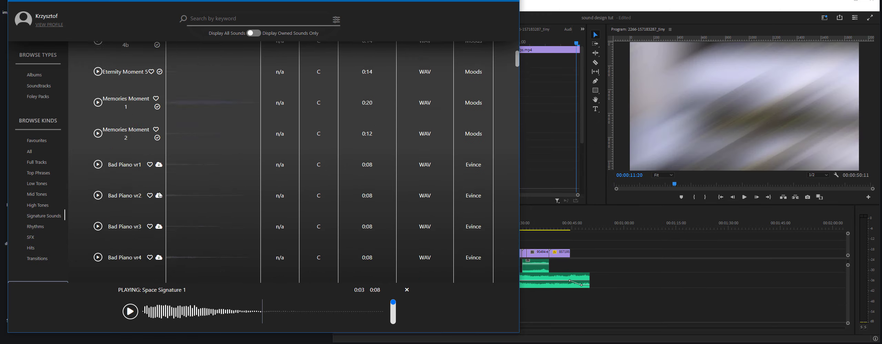
scroll(154, 205, "down", 4)
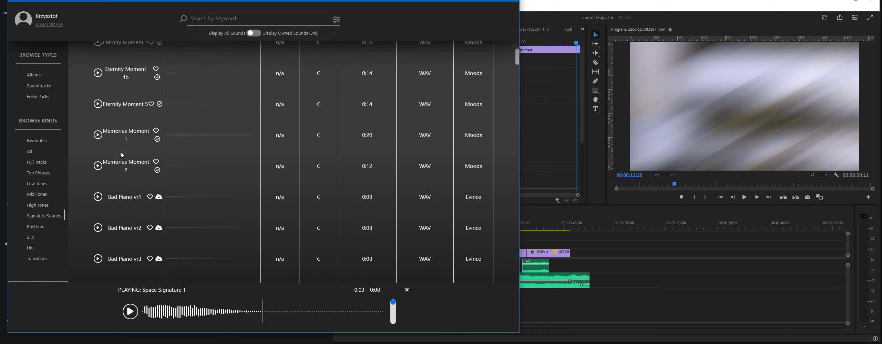
left_click(98, 135)
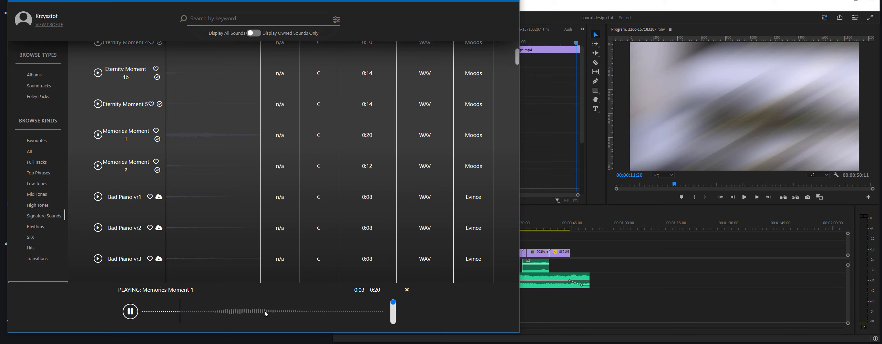
scroll(211, 149, "up", 2)
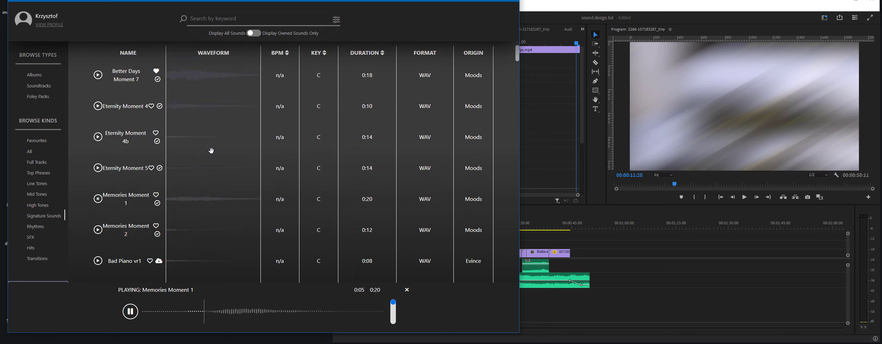
scroll(212, 151, "down", 1)
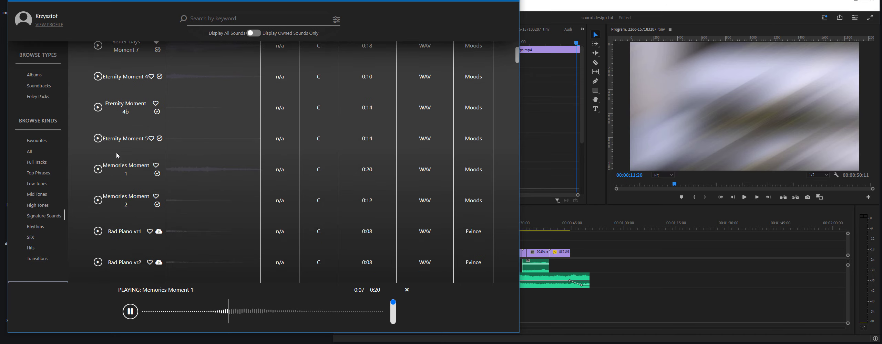
left_click(98, 77)
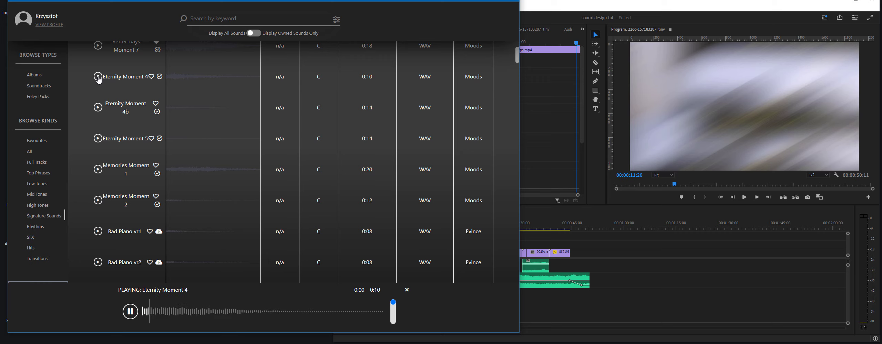
scroll(99, 96, "up", 2)
left_click(98, 114)
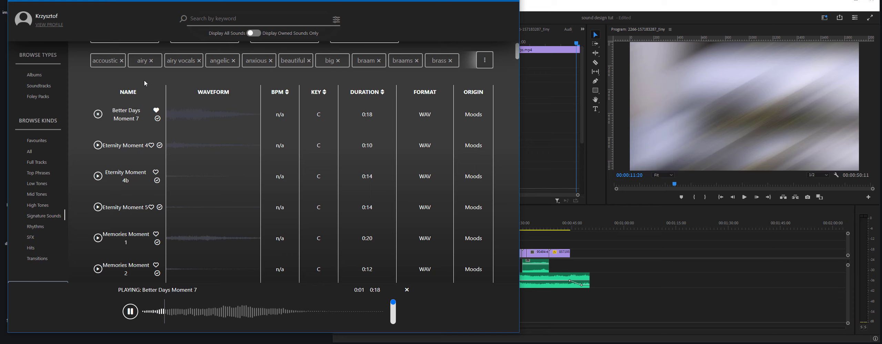
Preview the signature sound Memories Moment 2 and place it in the sequence on the lowest audio track.
scroll(240, 155, "down", 2)
scroll(241, 156, "down", 1)
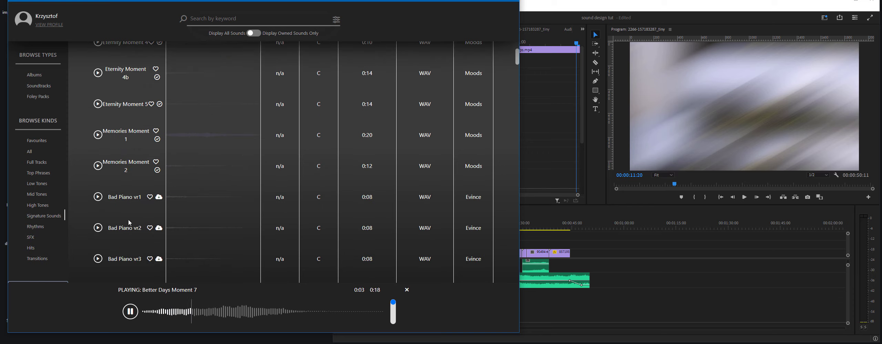
left_click(99, 166)
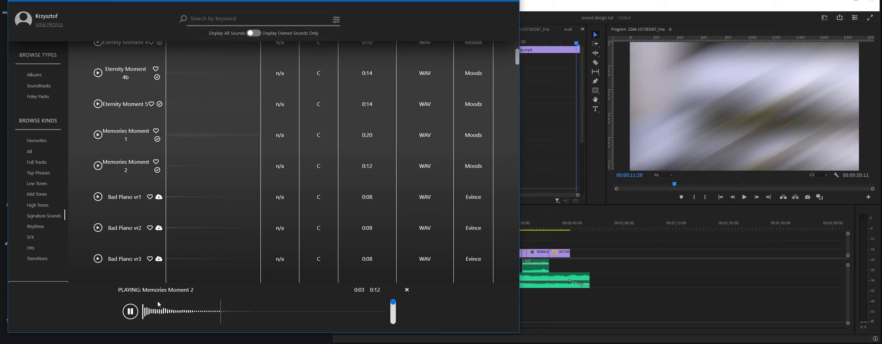
left_click_drag(159, 313, 502, 313)
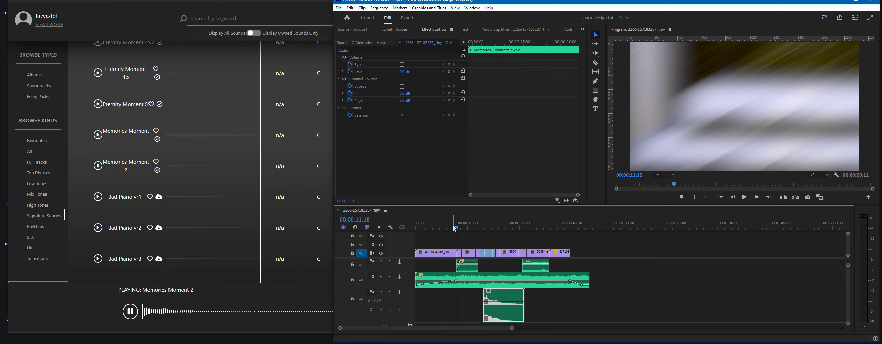
Move the Memories Moment 2 clip to the start of the last shot and play the transition from 00:00:37:14.
left_click_drag(453, 227, 459, 228)
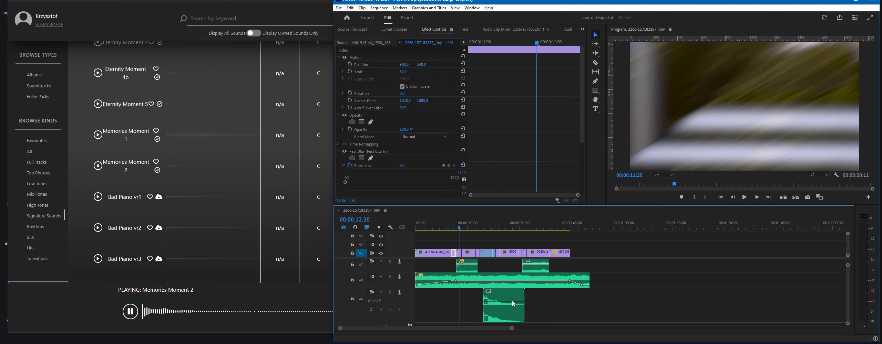
left_click(494, 309)
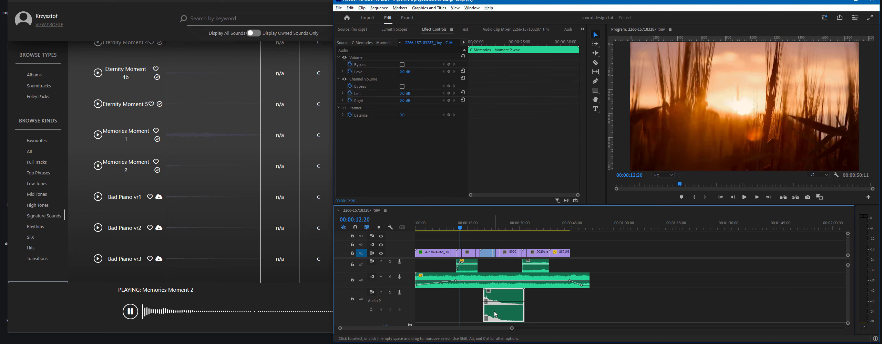
left_click(484, 227)
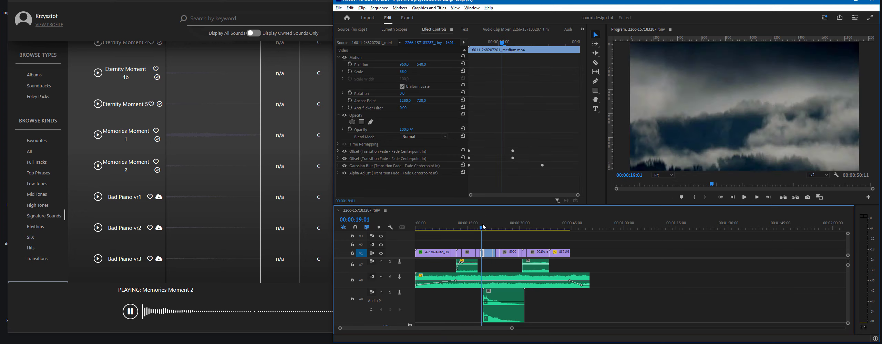
left_click(494, 315)
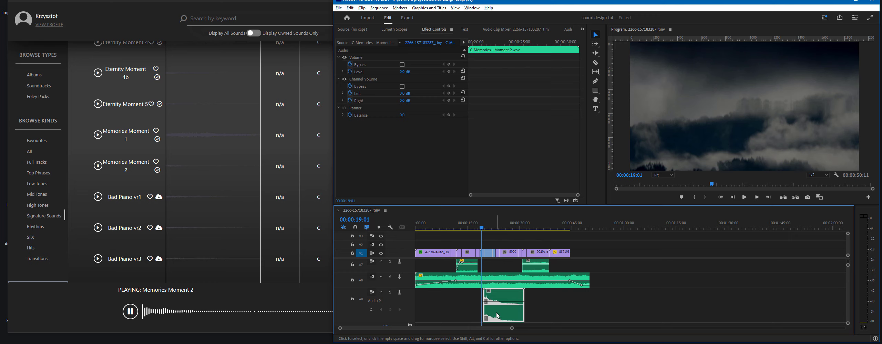
left_click_drag(497, 316, 562, 319)
left_click(546, 228)
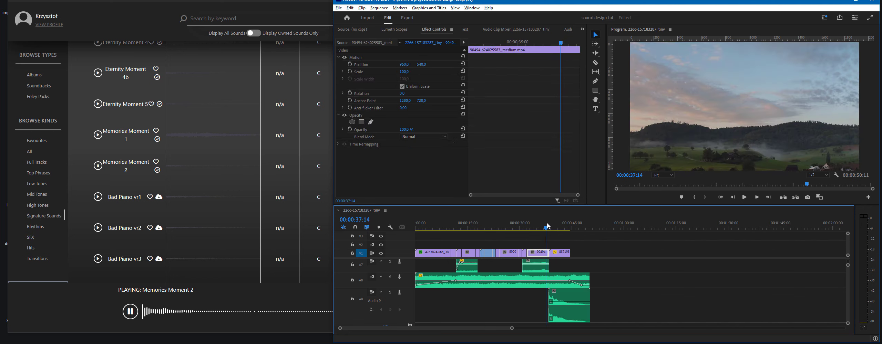
key("space")
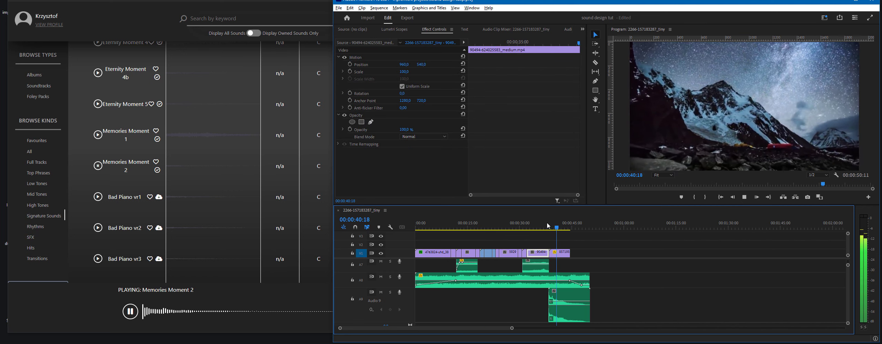
key("space")
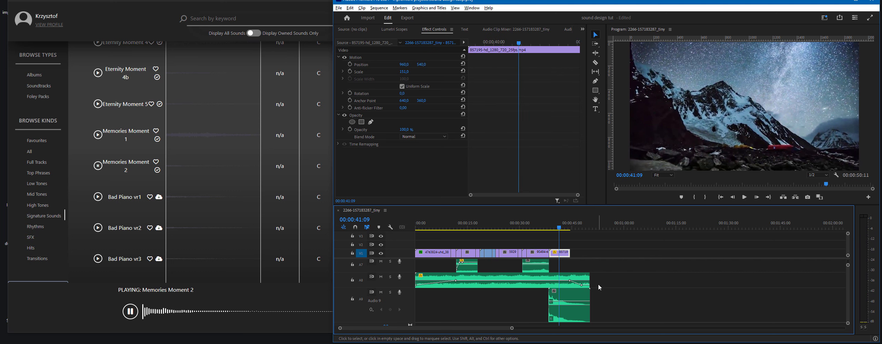
Preview the signature sounds Eternity Moment 4, FinenessMoment3a, FinenessMoment2b and FinenessMoment3b in the sound library.
scroll(173, 190, "down", 4)
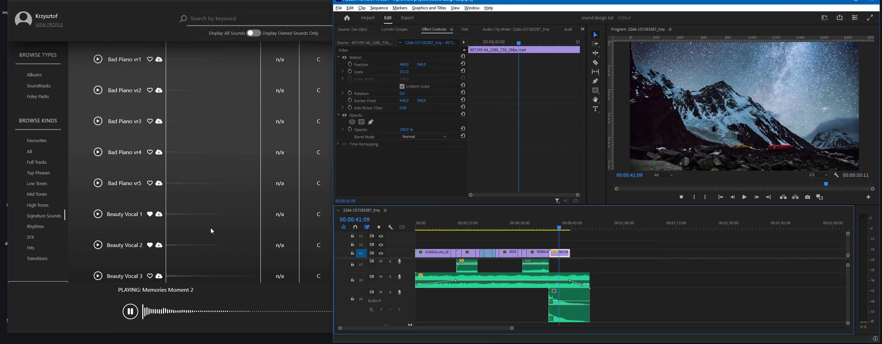
scroll(211, 229, "up", 6)
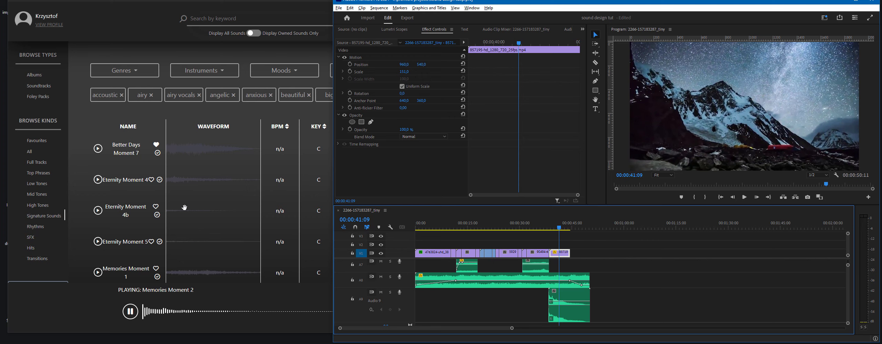
left_click(97, 180)
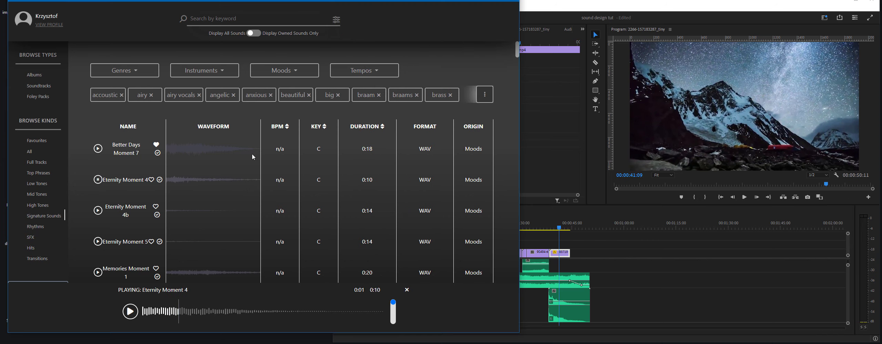
scroll(98, 173, "down", 10)
left_click(98, 152)
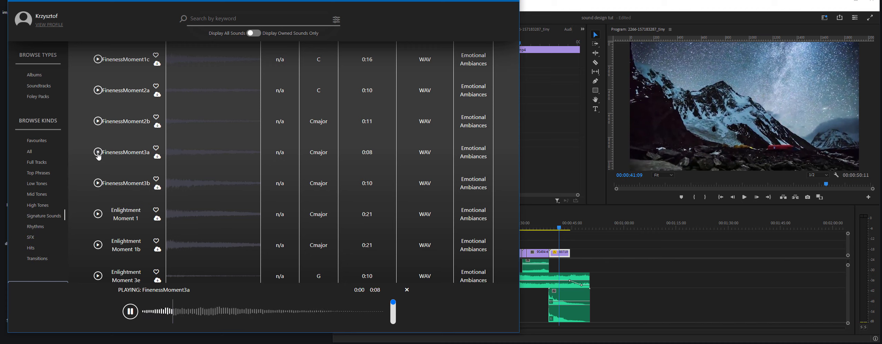
left_click(98, 121)
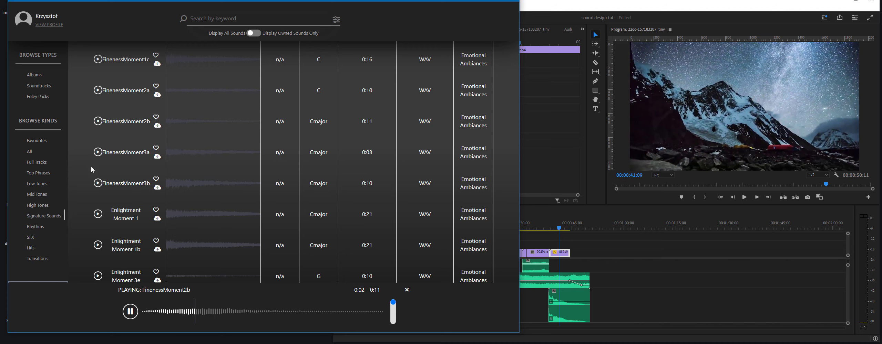
left_click(98, 183)
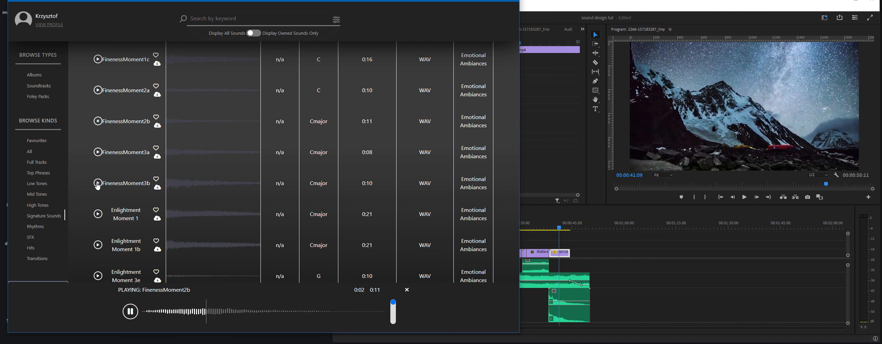
Preview the signature sounds Enlightment Moment 1, Enlightment Moment 3e and Enlightment Moment 2.
left_click(98, 215)
scroll(98, 219, "down", 2)
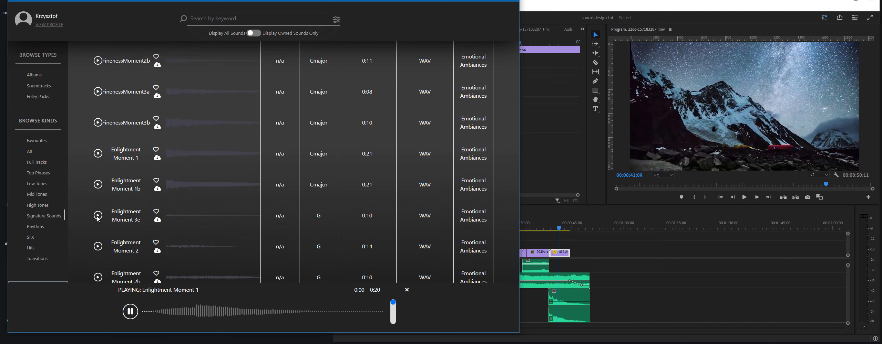
left_click(98, 209)
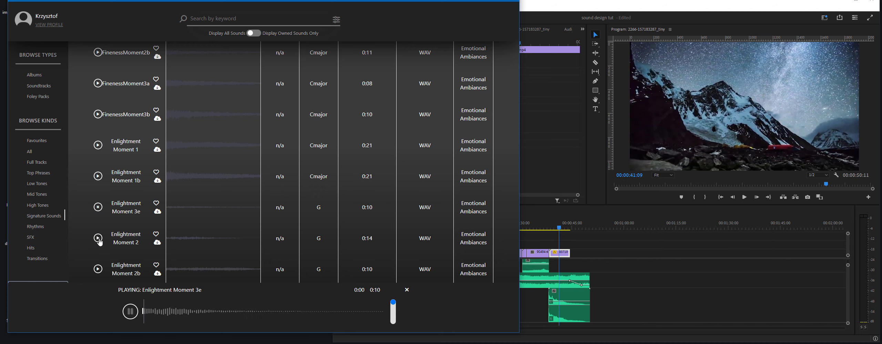
left_click(98, 239)
scroll(104, 257, "down", 4)
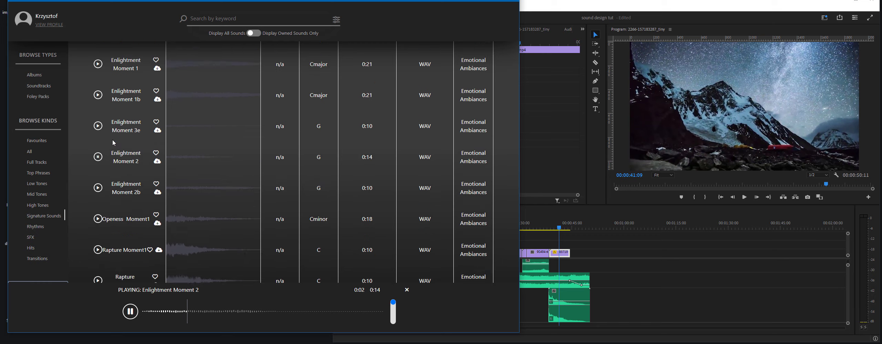
Preview the signature sounds Openess Moment1 and Rapture Moment1, 1b, 1c and 1d.
left_click(98, 162)
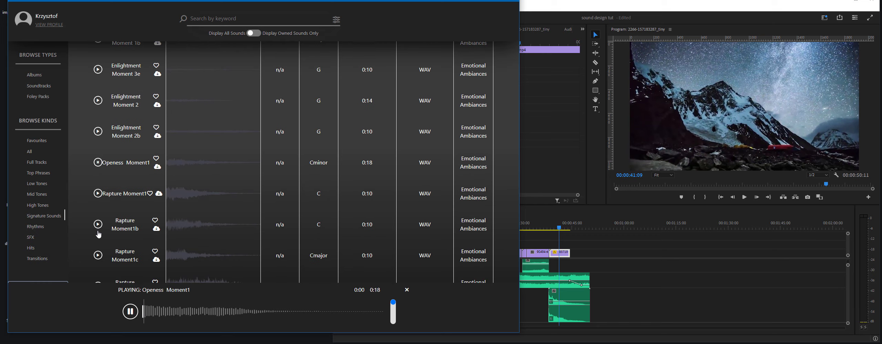
left_click(99, 195)
scroll(97, 211, "down", 1)
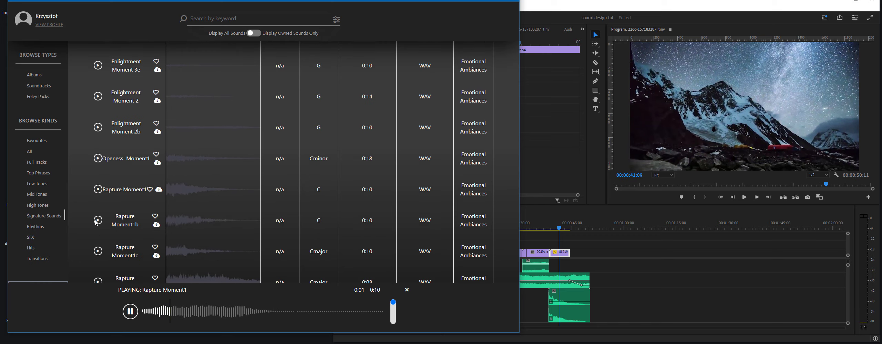
left_click(98, 224)
left_click(98, 251)
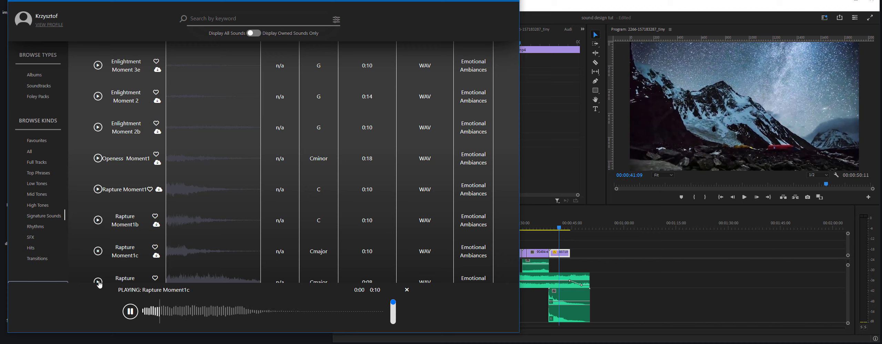
left_click(98, 282)
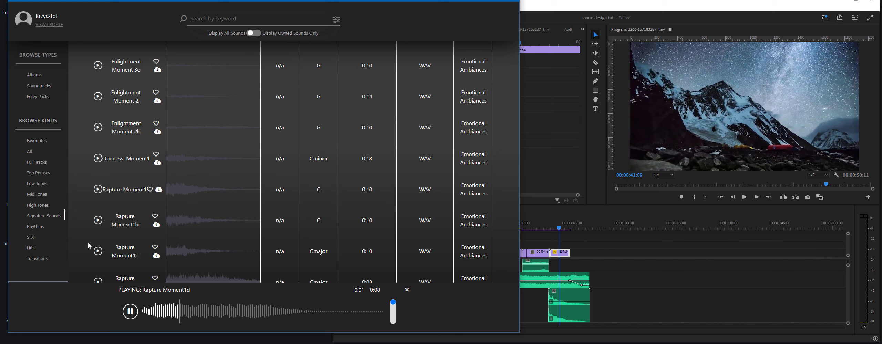
Preview the signature sounds Enlightment Moment 1b and BloomingMoment1e in the sound library.
scroll(98, 207, "up", 4)
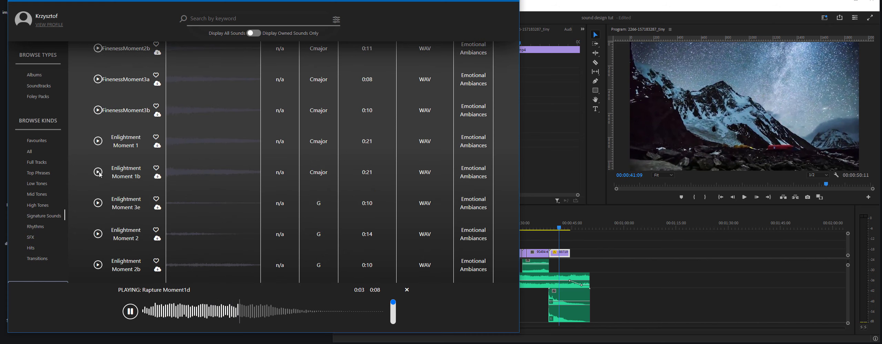
left_click(98, 172)
scroll(100, 174, "up", 7)
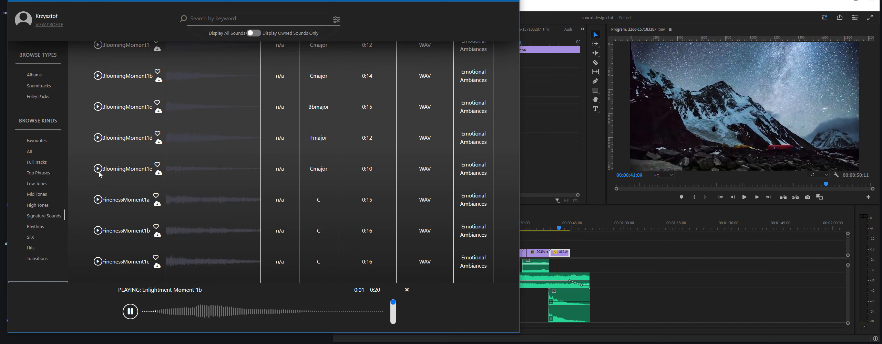
left_click(98, 170)
scroll(101, 139, "up", 3)
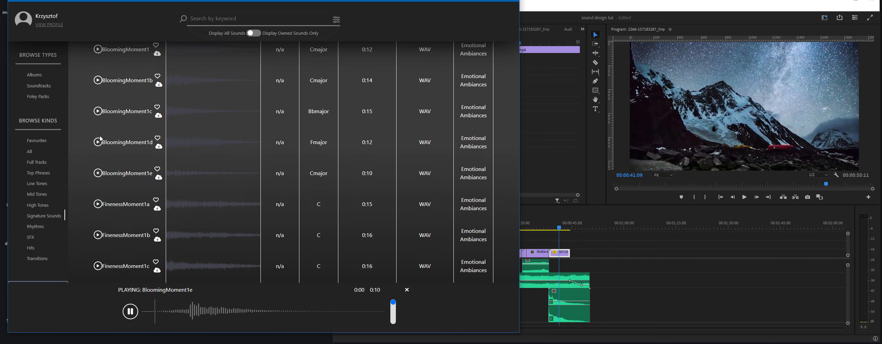
scroll(101, 138, "down", 5)
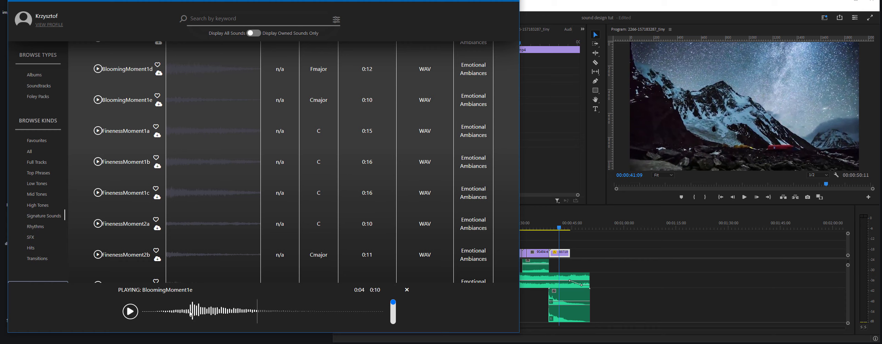
Add BloomingMoment1e to the signature-sound audio track around 00:00:11:02.
left_click_drag(615, 302, 461, 303)
left_click(454, 229)
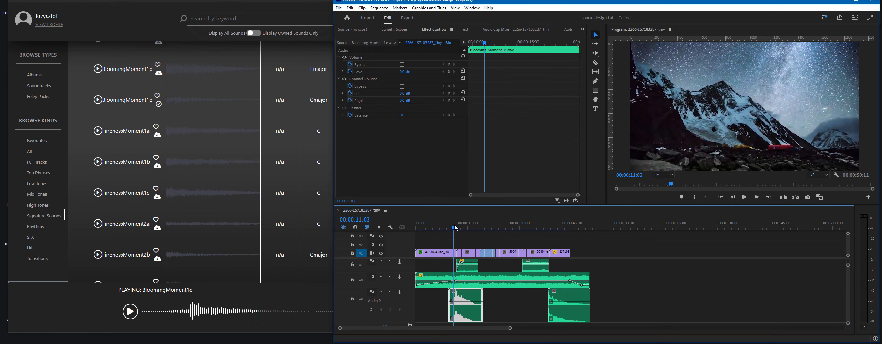
key("equal")
key("equal")
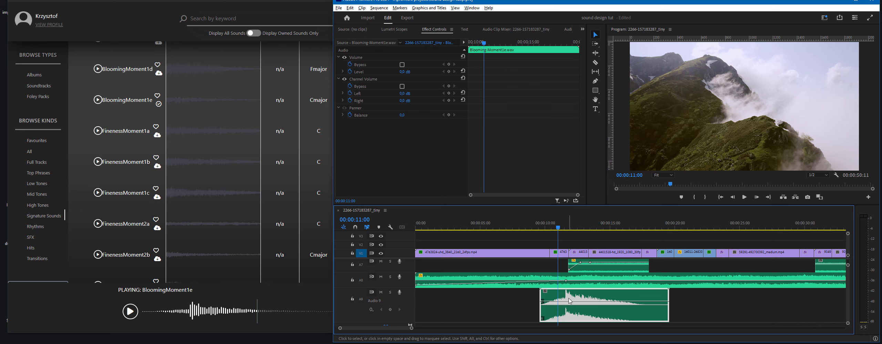
Align the BloomingMoment1e peak with the start of the third shot and play the transition from about 00:00:11.
left_click_drag(570, 298, 573, 299)
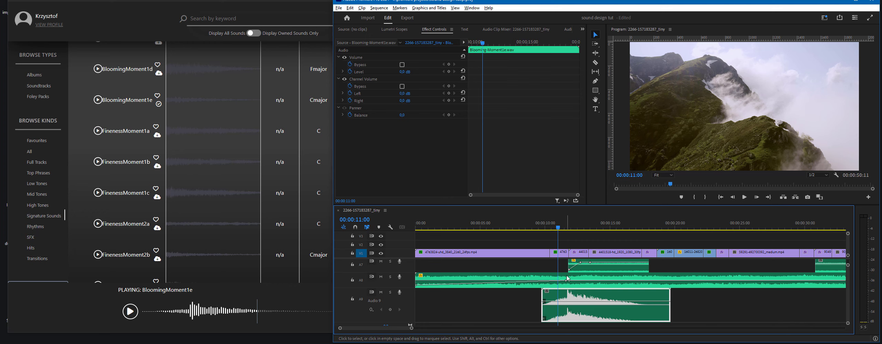
left_click_drag(570, 296, 573, 299)
left_click(554, 228)
mouse_move(555, 230)
left_mouse_down()
mouse_move(572, 229)
mouse_move(558, 228)
left_mouse_up()
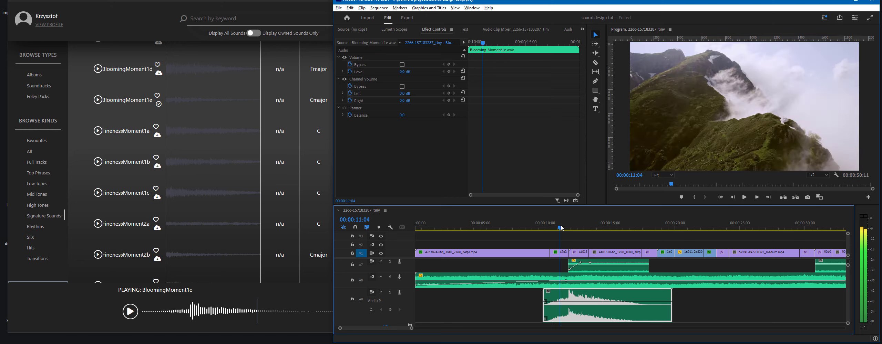
key("space")
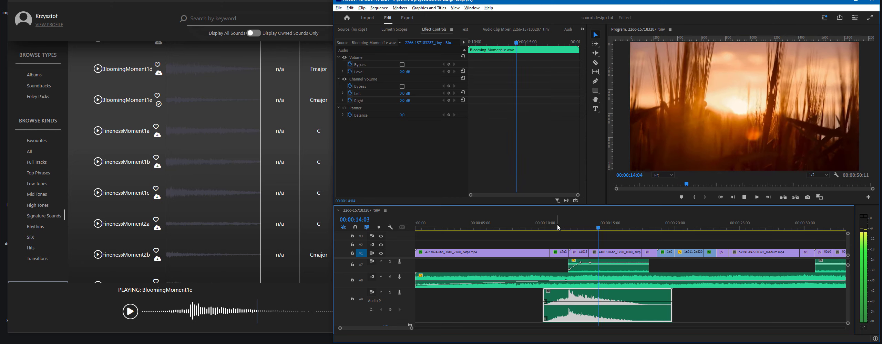
Preview and download BloomingMoment1d, and place it on a new audio track with its peak at 00:00:18:18.
left_click(665, 229)
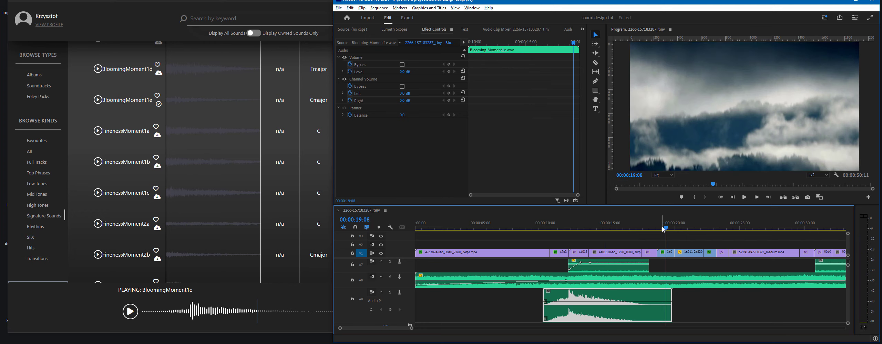
left_click_drag(663, 229, 658, 230)
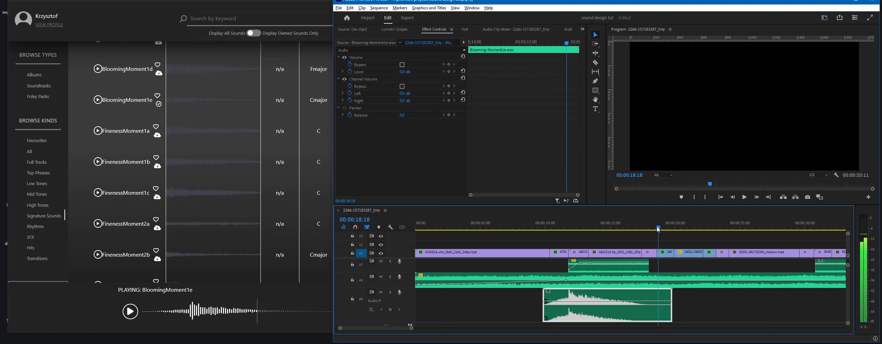
left_click_drag(849, 285, 848, 294)
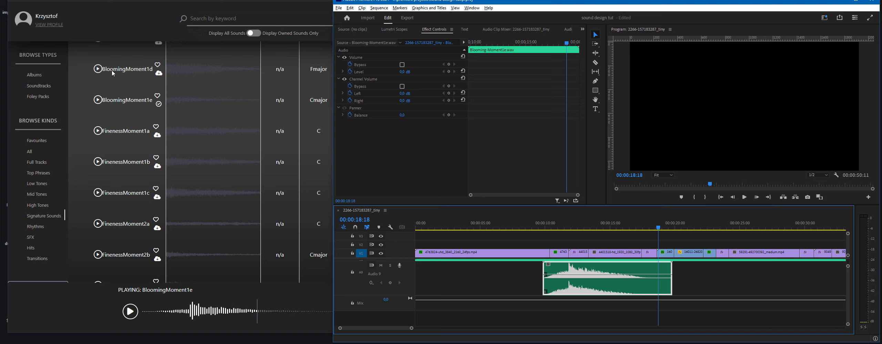
left_click(97, 70)
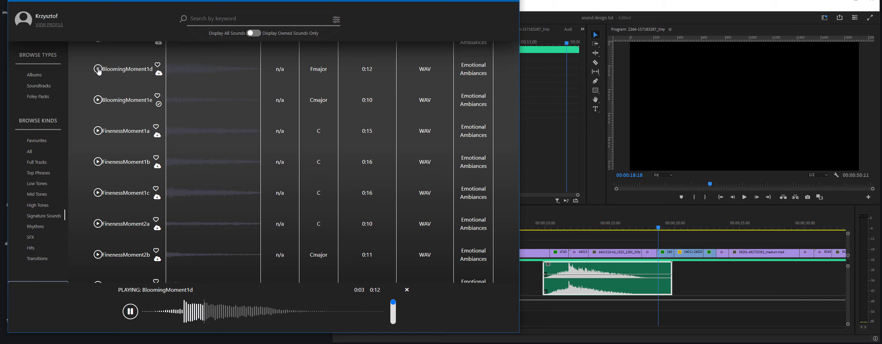
left_click(158, 74)
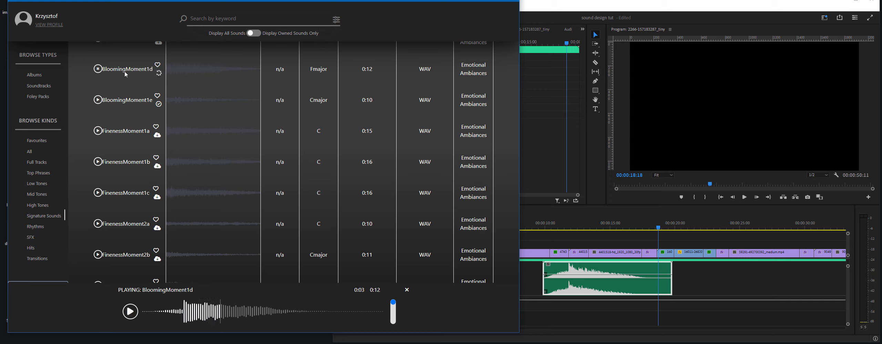
left_click_drag(126, 75, 637, 316)
left_click(658, 302)
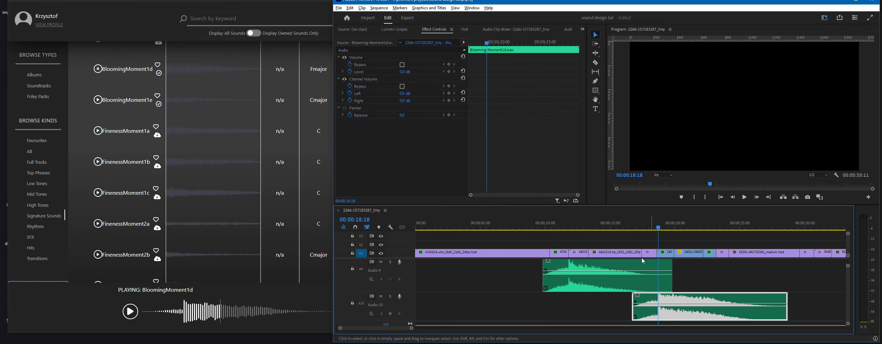
Play the sequence from just after the start of the BloomingMoment1d clip through its peak.
left_click(637, 229)
key("space")
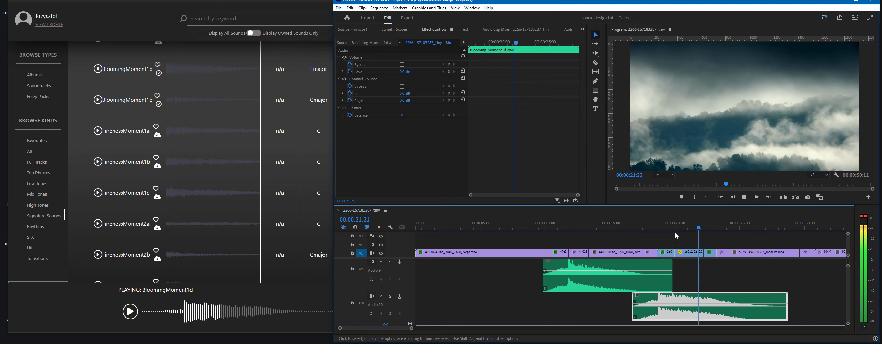
key("space")
Preview BloomingMoment1 and BloomingMoment1b, and add BloomingMoment1b to the timeline with its peak near 00:00:23:04.
scroll(227, 159, "up", 5)
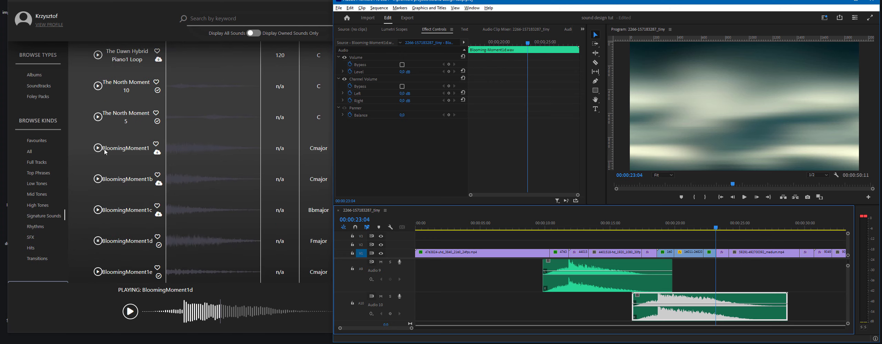
left_click(99, 151)
left_click(97, 148)
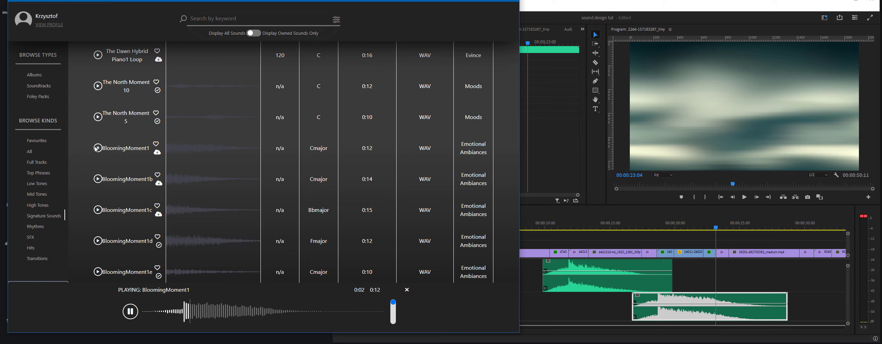
left_click(98, 180)
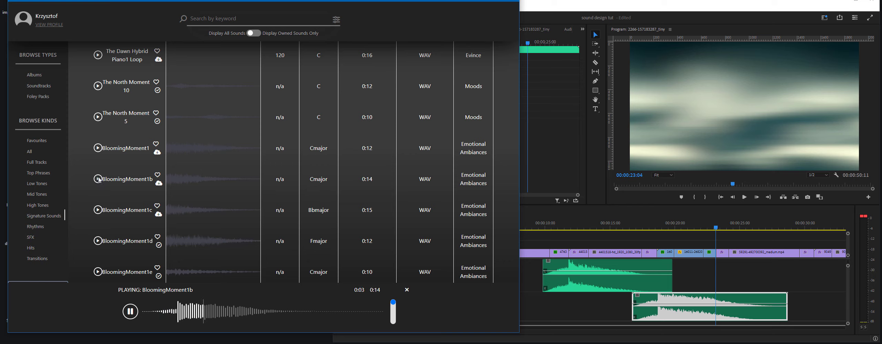
left_click_drag(159, 184, 724, 287)
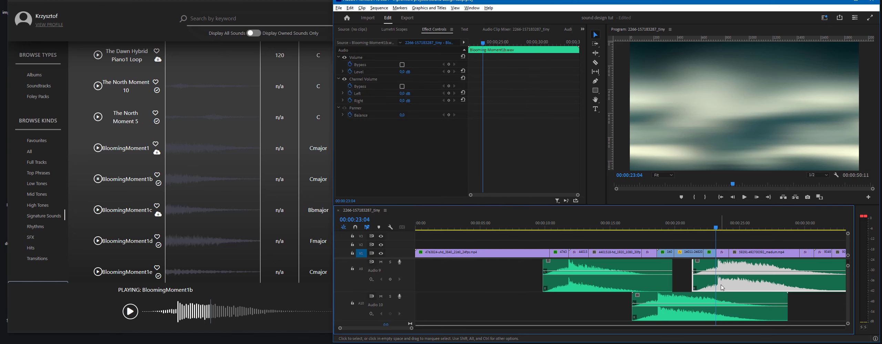
Play the section with BloomingMoment1b and delete that clip from the timeline.
left_click(690, 228)
key("space")
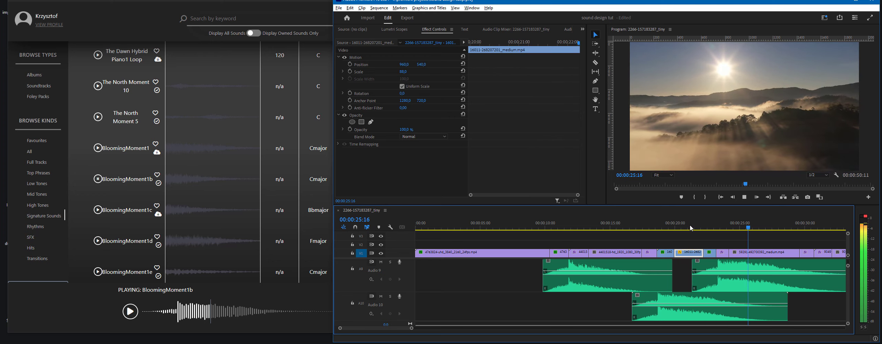
key("space")
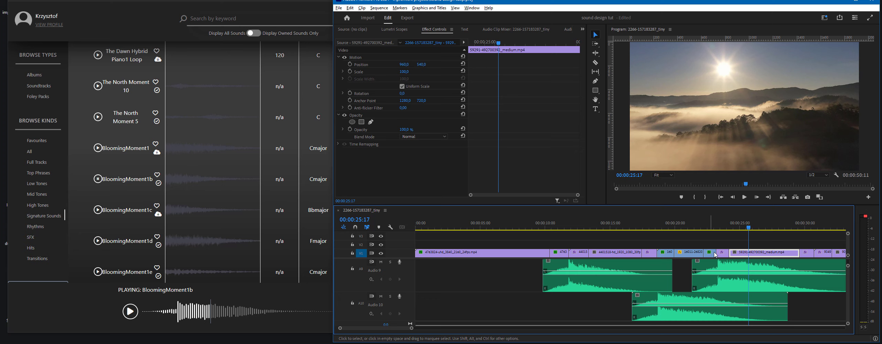
left_click(720, 282)
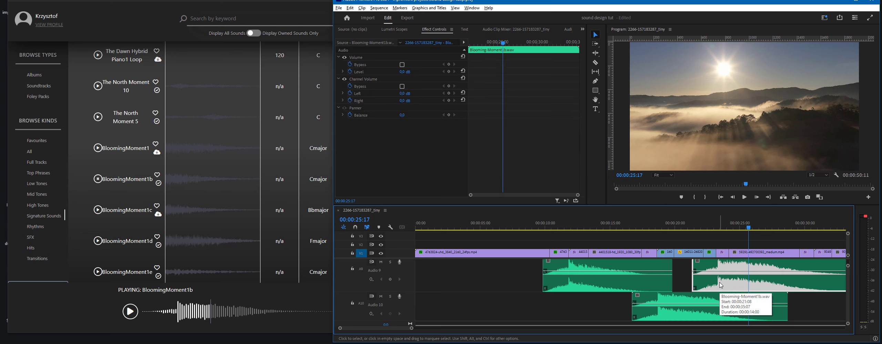
key("Delete")
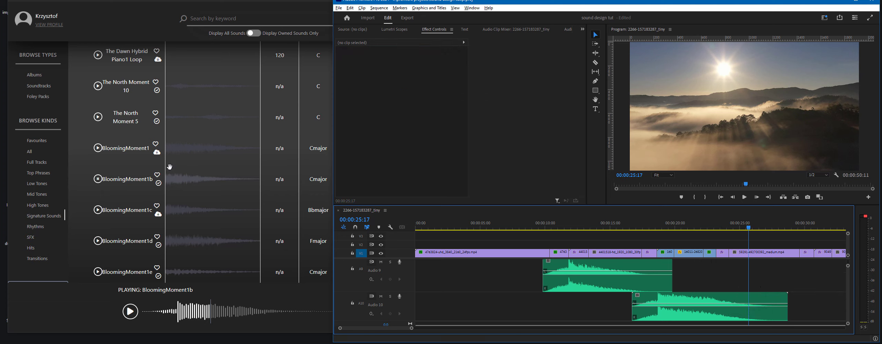
Filter the signature sounds in the library by the vocal instrument.
scroll(169, 168, "down", 5)
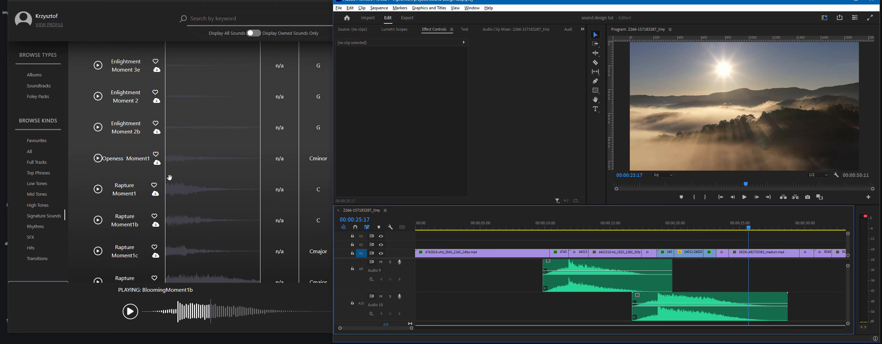
scroll(191, 219, "up", 2)
scroll(188, 194, "down", 2)
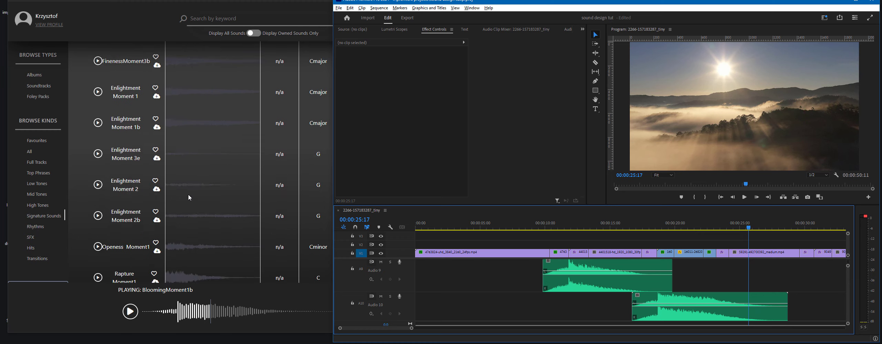
scroll(226, 165, "up", 4)
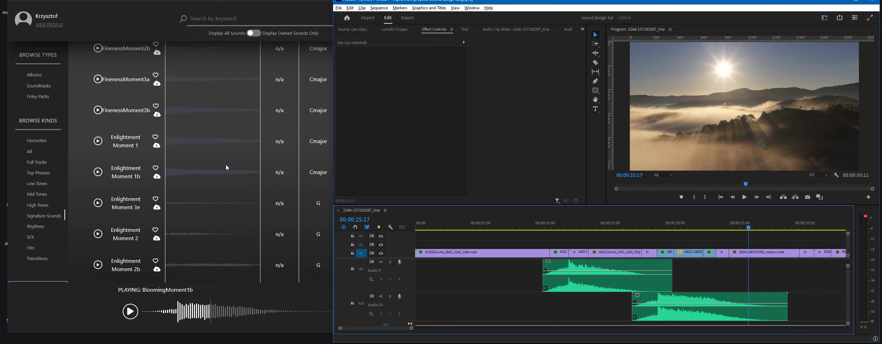
left_click_drag(404, 3, 410, 4)
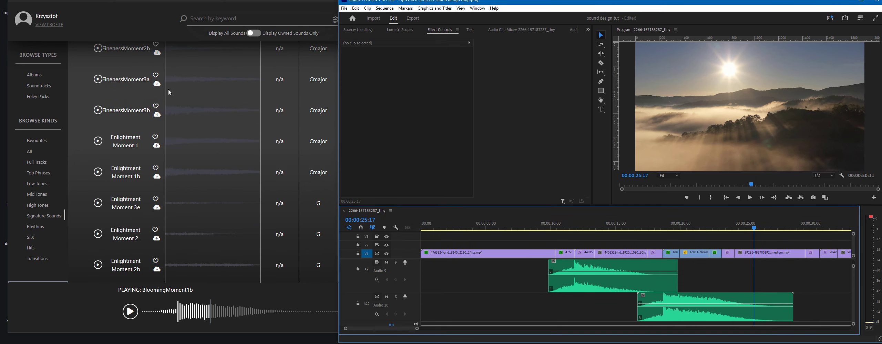
left_click(266, 3)
scroll(319, 141, "up", 10)
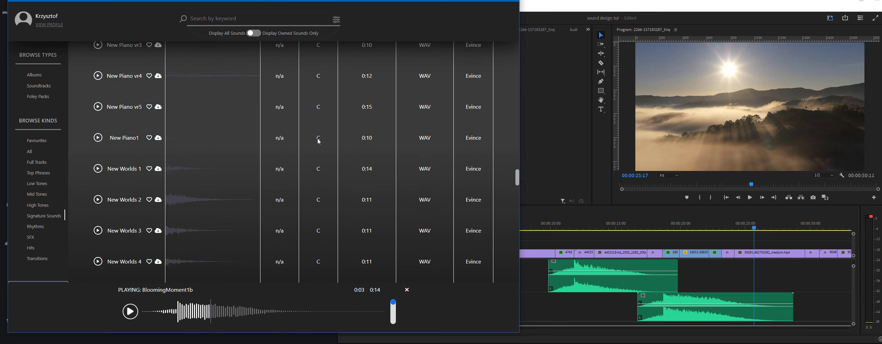
left_click(215, 72)
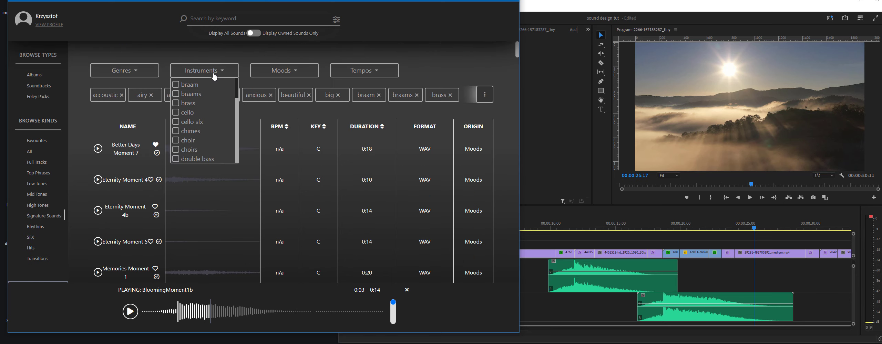
scroll(201, 122, "down", 10)
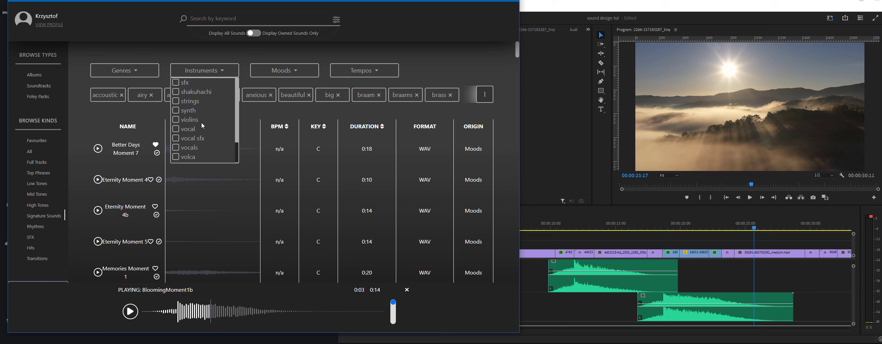
left_click(176, 130)
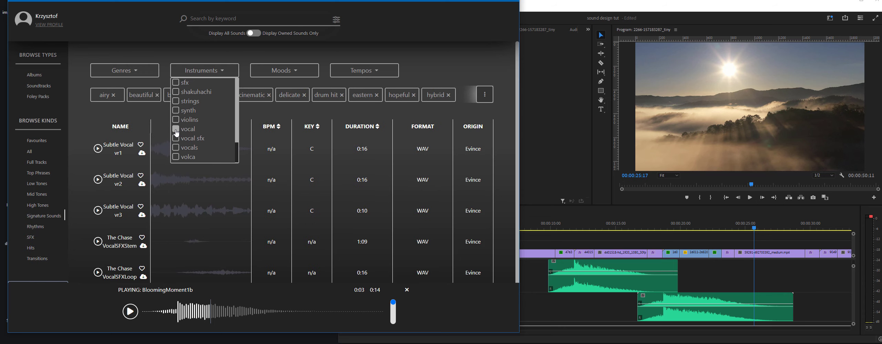
Preview Subtle Vocal vr1 and apply the length and key filters with Cmajor selected.
left_click(98, 148)
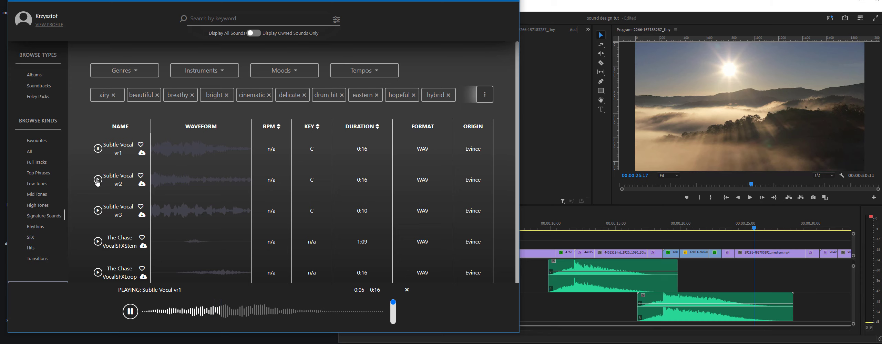
left_click(485, 94)
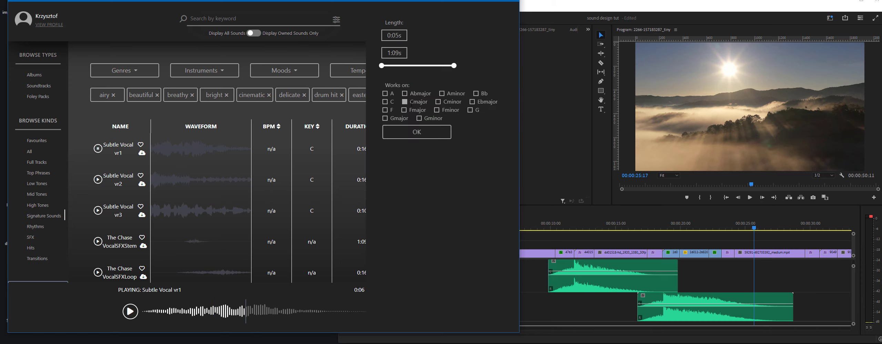
left_click(417, 133)
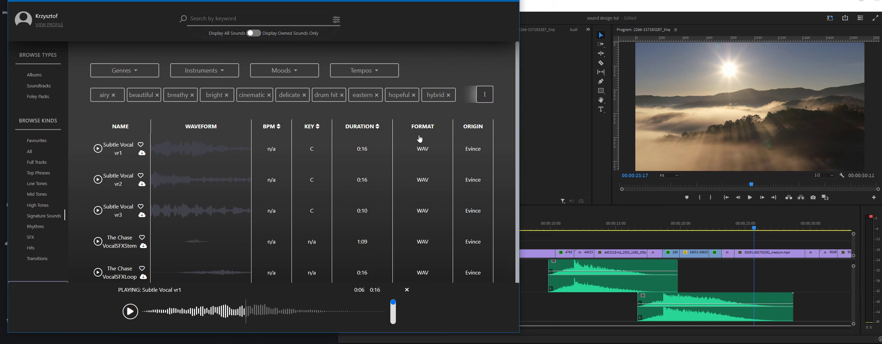
Preview Enlightment Moment 1 and Enlightment Moment 1b in the sound library and download Enlightment Moment 1b.
scroll(476, 223, "down", 2)
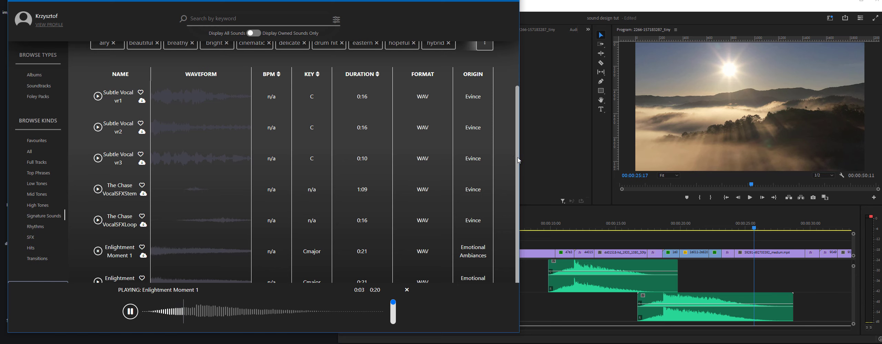
left_click_drag(518, 157, 524, 198)
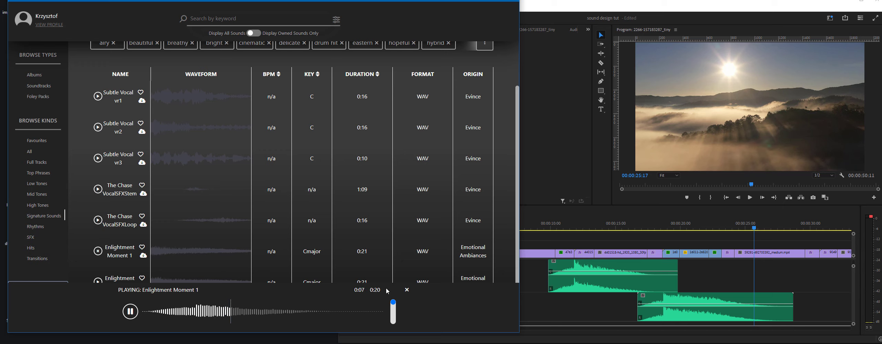
left_click(98, 282)
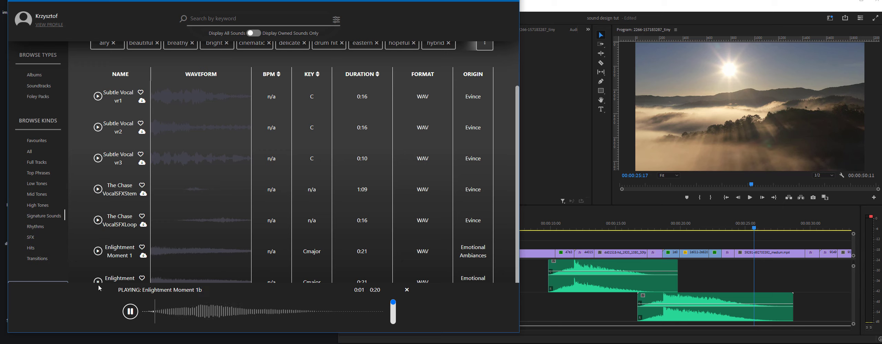
scroll(252, 195, "up", 2)
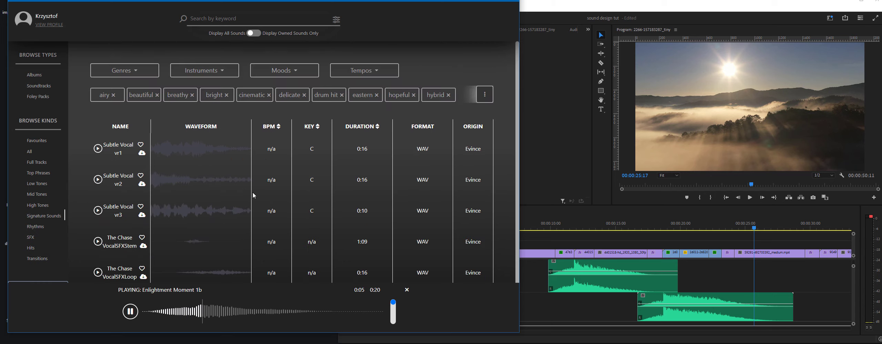
scroll(253, 196, "down", 2)
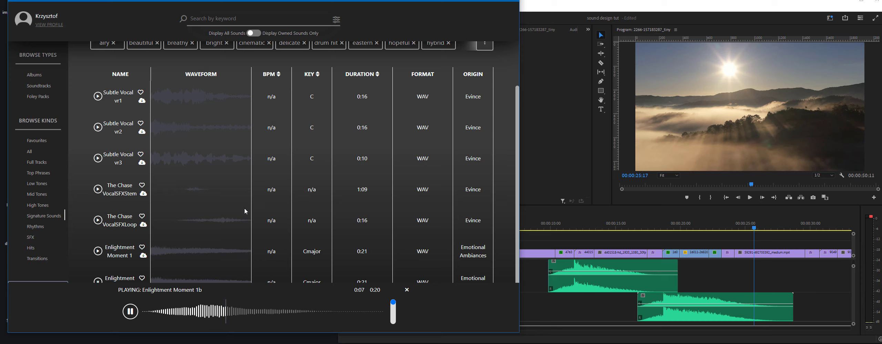
left_click(98, 282)
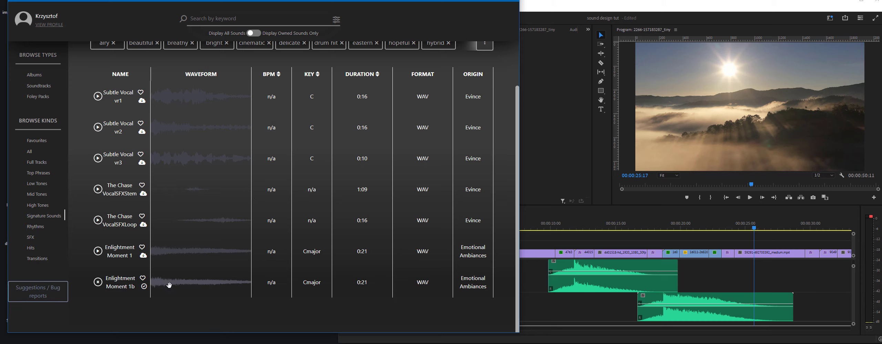
Add Enlightment Moment 1b to the timeline on track A9 with its peak near 00:00:23:03, and play that section.
left_click_drag(167, 284, 696, 270)
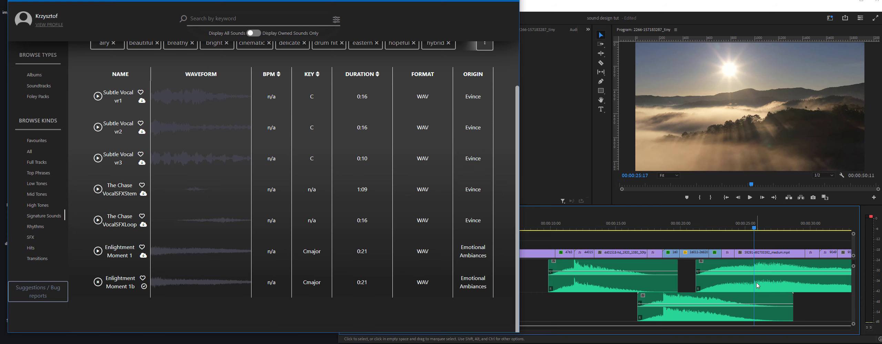
left_click_drag(756, 283, 741, 286)
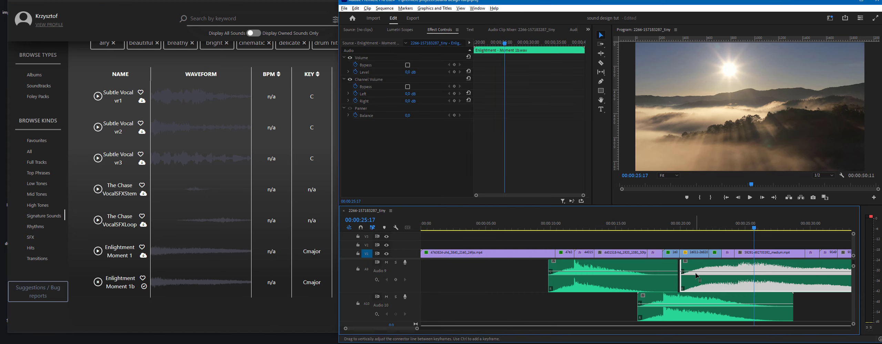
left_click_drag(682, 286, 727, 284)
left_click(721, 227)
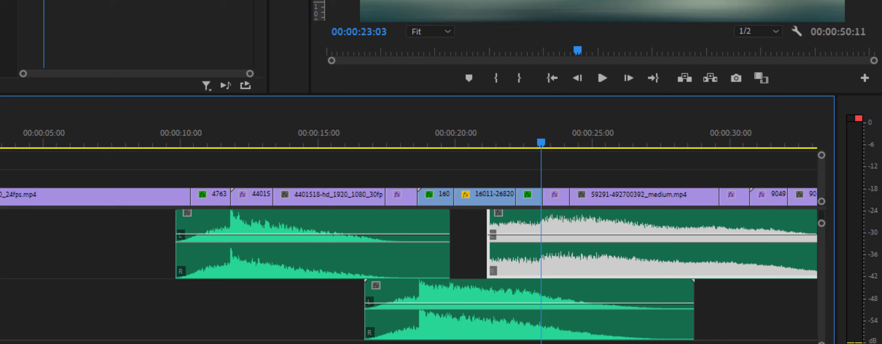
left_click(498, 144)
key("space")
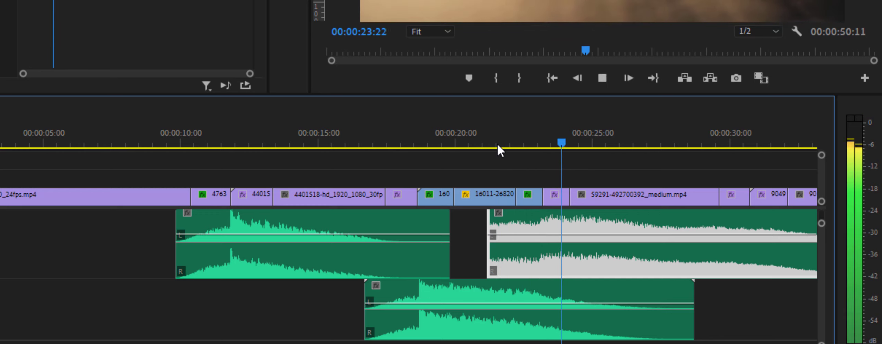
key("space")
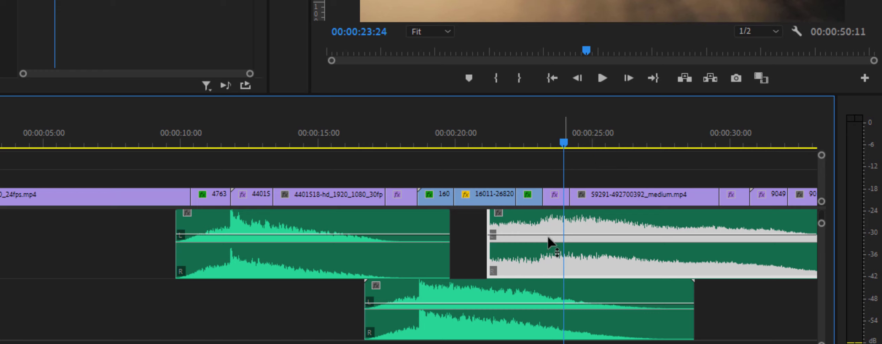
Fade in Enlightment Moment 1b with Level keyframes, from a fully lowered level at 00:00:21:14 to 0 dB at 00:00:23:05.
left_click(544, 143)
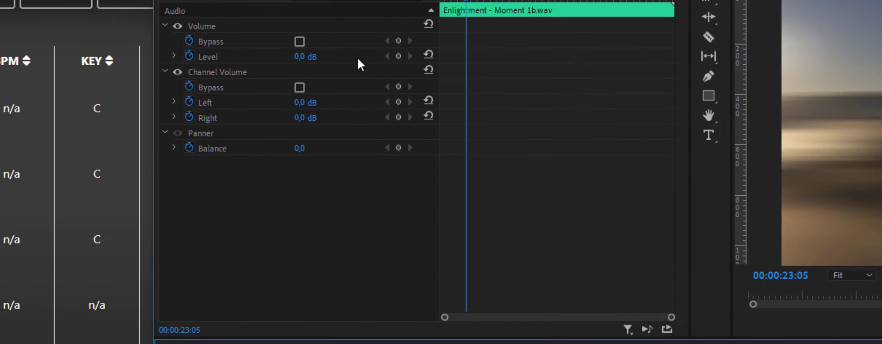
left_click(399, 57)
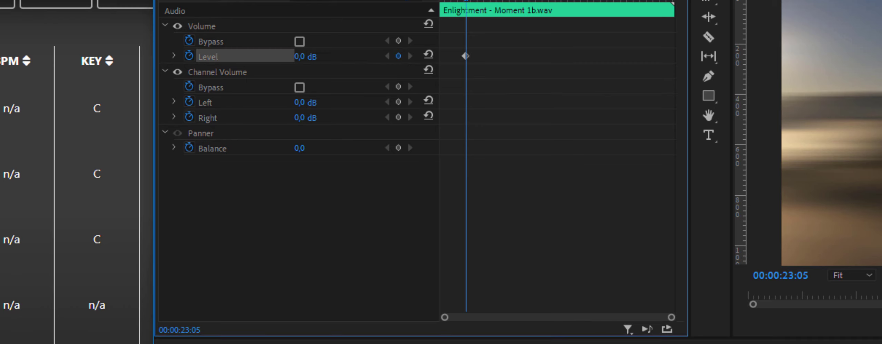
left_click(482, 343)
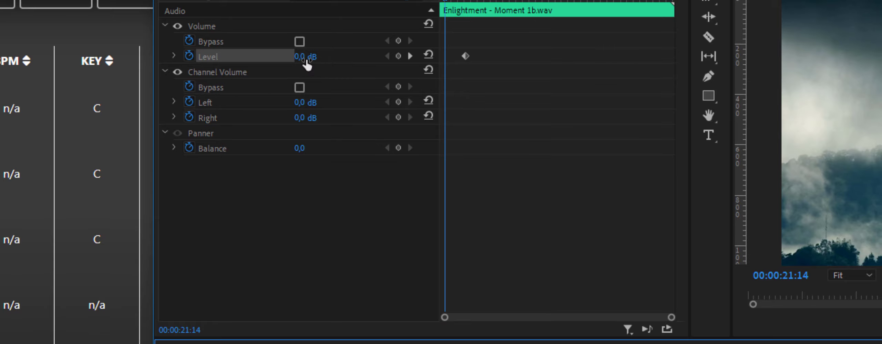
left_click_drag(307, 63, 221, 75)
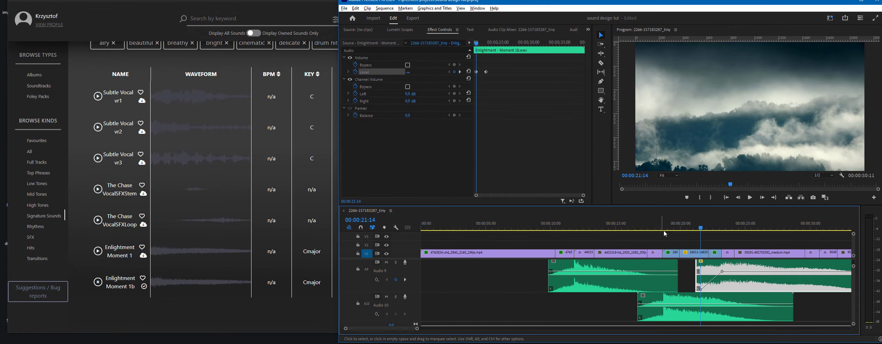
Play the mix up to 00:00:34:11 and select the two middle Level keyframes of C_Bridge3(Simple).wav.
left_click(750, 177)
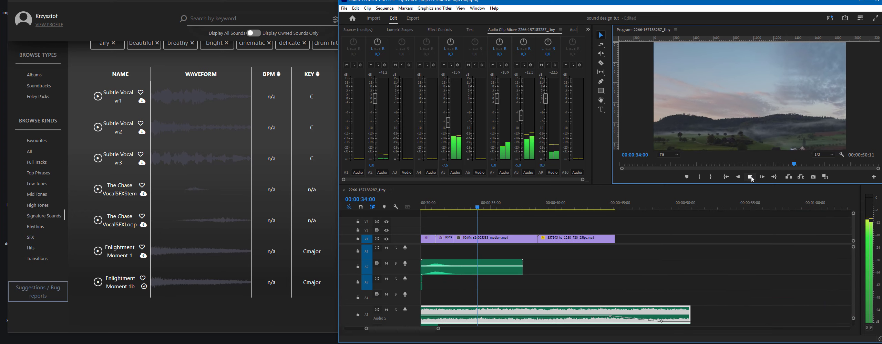
left_click(750, 176)
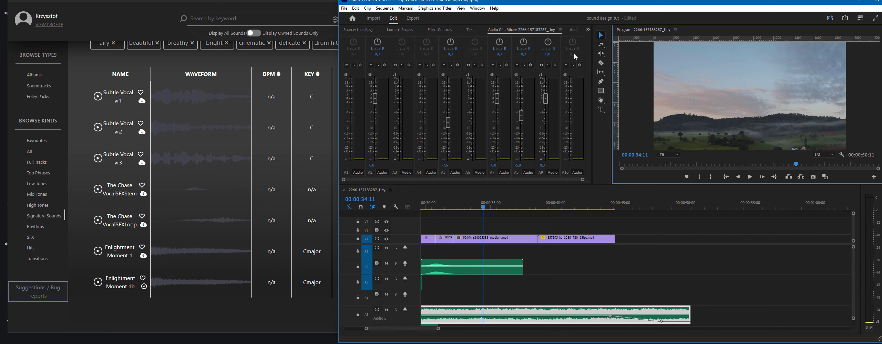
left_click(456, 48)
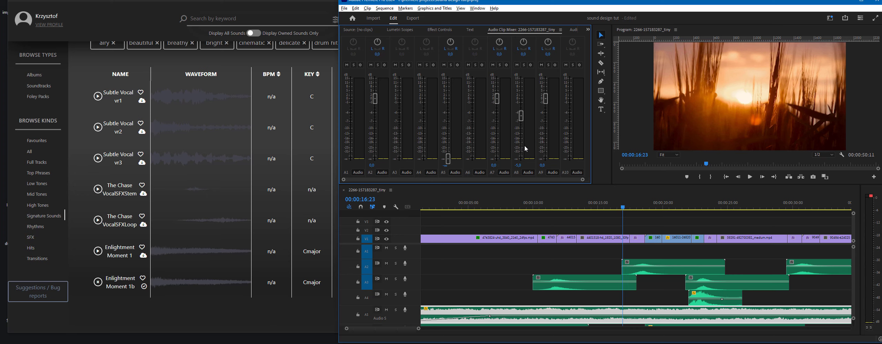
left_click(435, 30)
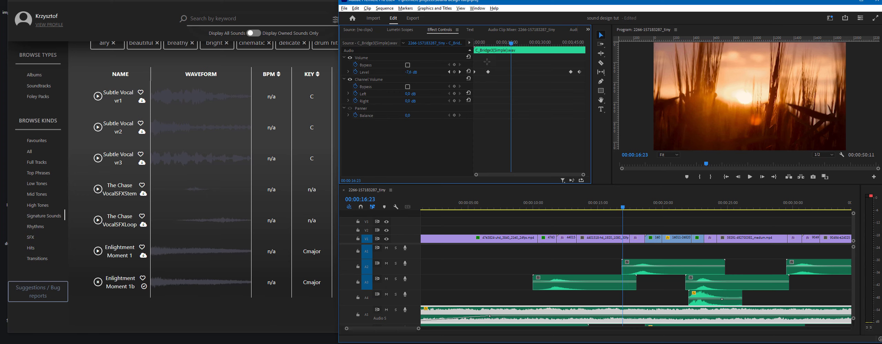
left_click_drag(487, 62, 571, 84)
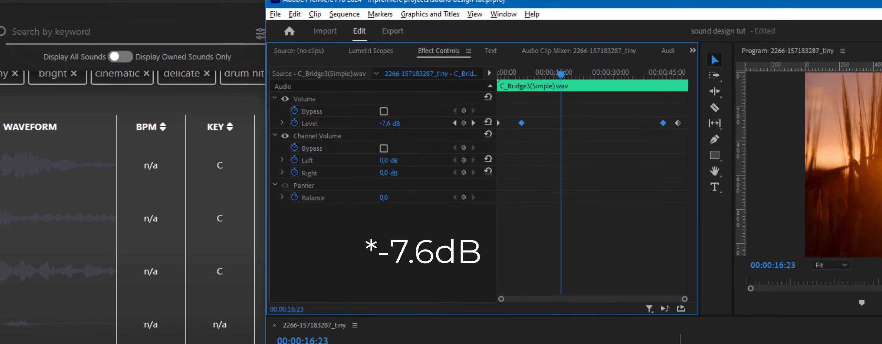
left_click(680, 342)
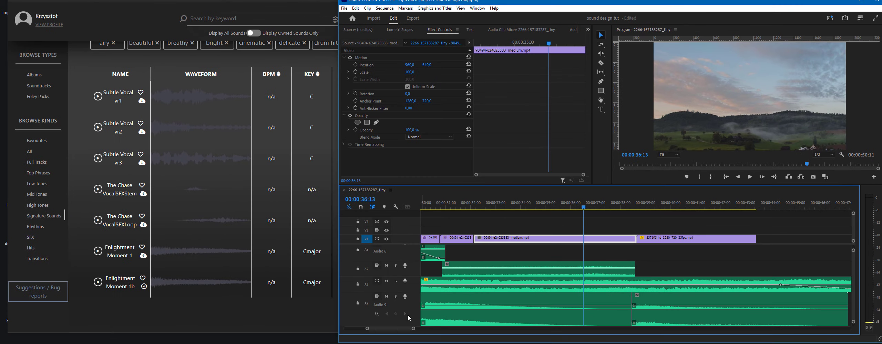
Examine the whole sequence, from the video clips on V1 down through all the layered audio tracks.
left_click_drag(367, 328, 341, 332)
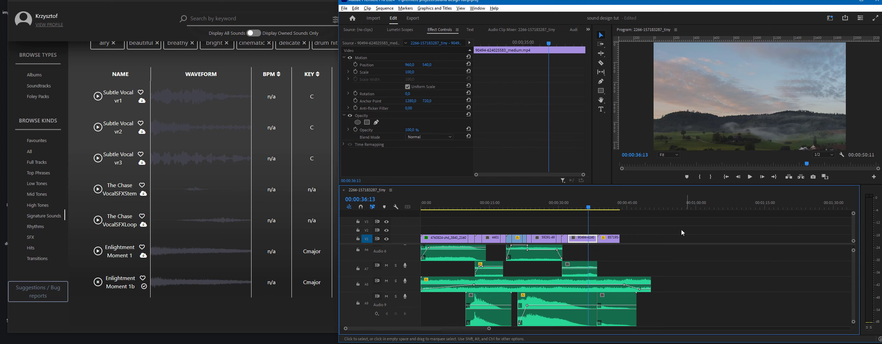
left_click_drag(452, 219, 647, 234)
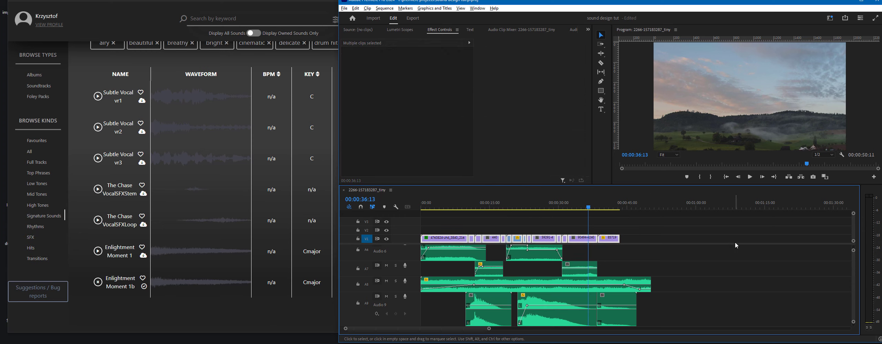
left_click_drag(853, 290, 854, 284)
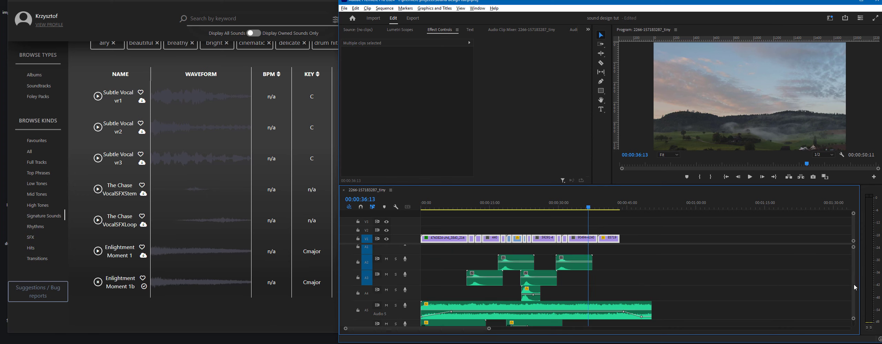
left_click(443, 201)
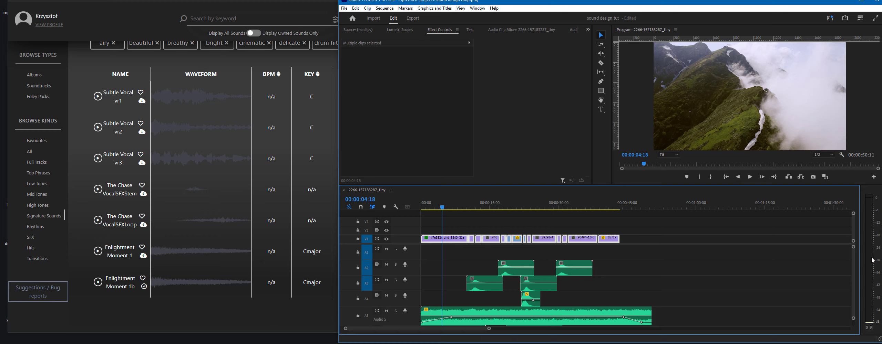
left_click_drag(853, 265, 856, 265)
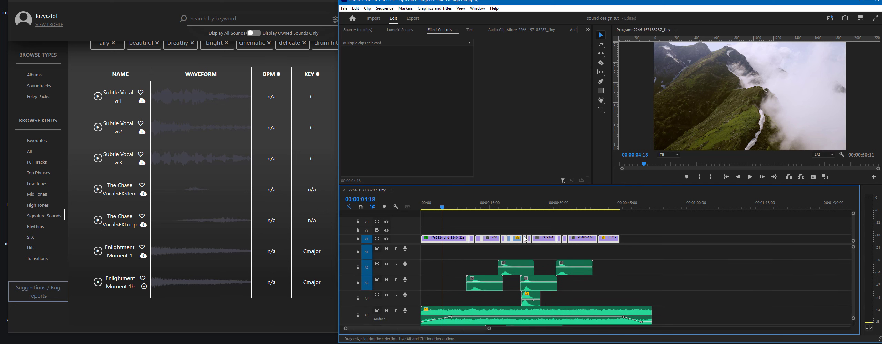
left_click(473, 204)
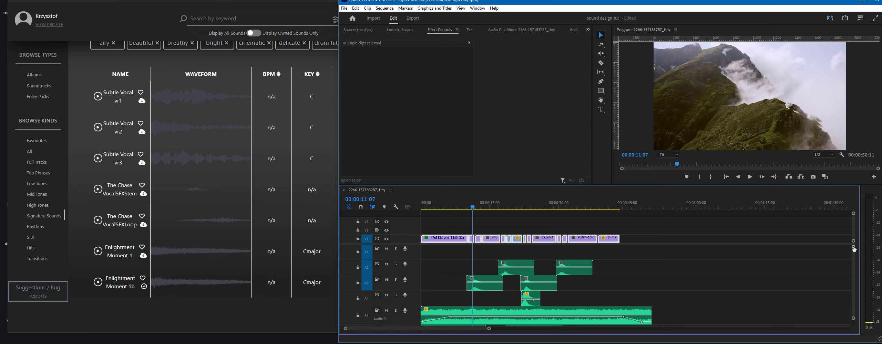
left_click_drag(853, 251, 854, 249)
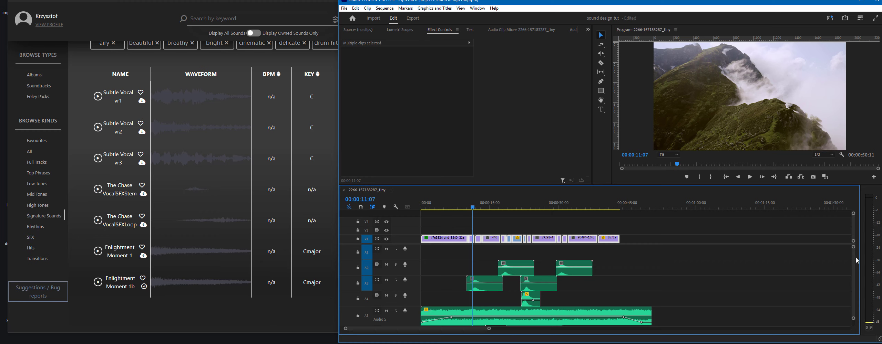
scroll(854, 270, "down", 4)
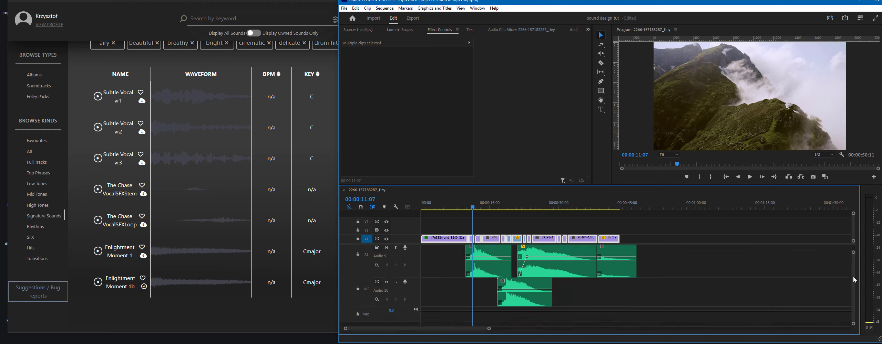
left_click_drag(853, 273, 854, 273)
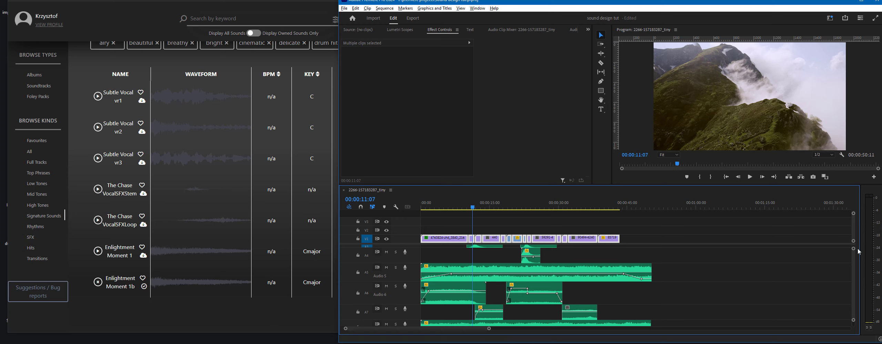
left_click_drag(853, 258, 851, 262)
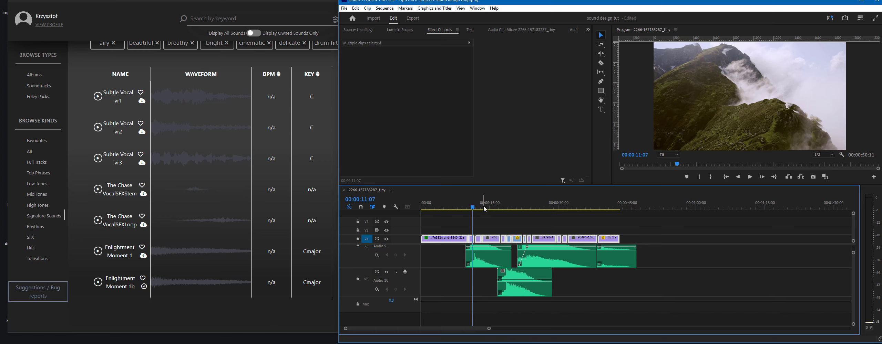
Switch to the sound library, expand the full list of filter tags and show the favourite sounds.
left_click(238, 313)
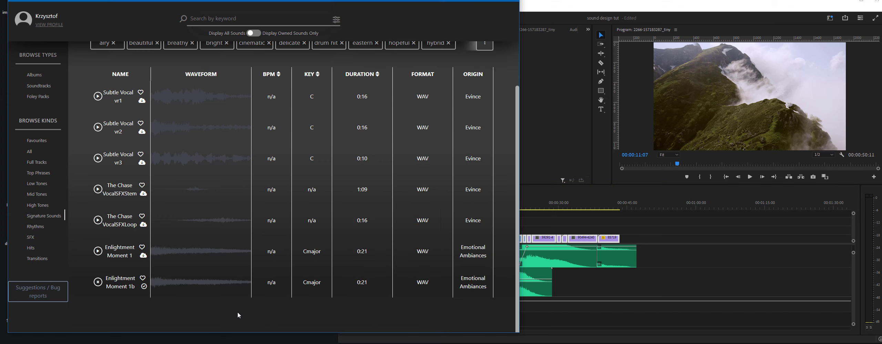
scroll(255, 167, "up", 3)
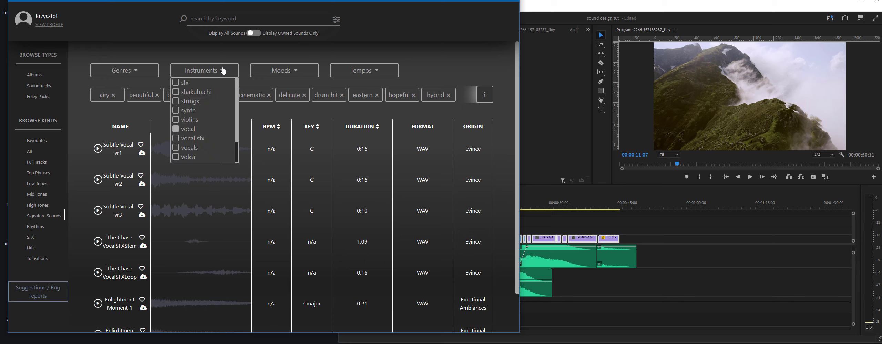
left_click(485, 95)
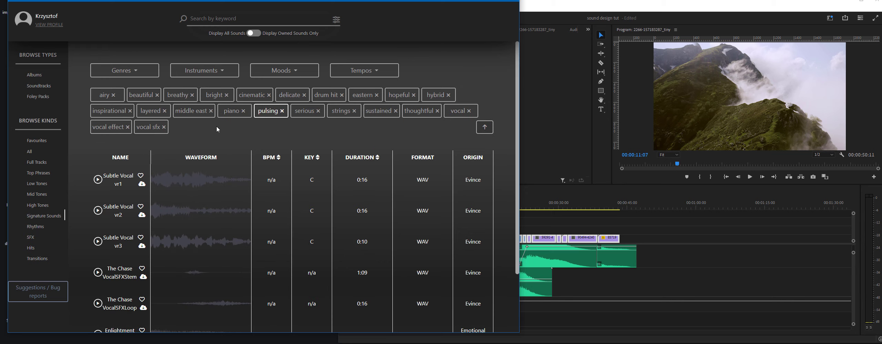
left_click(41, 216)
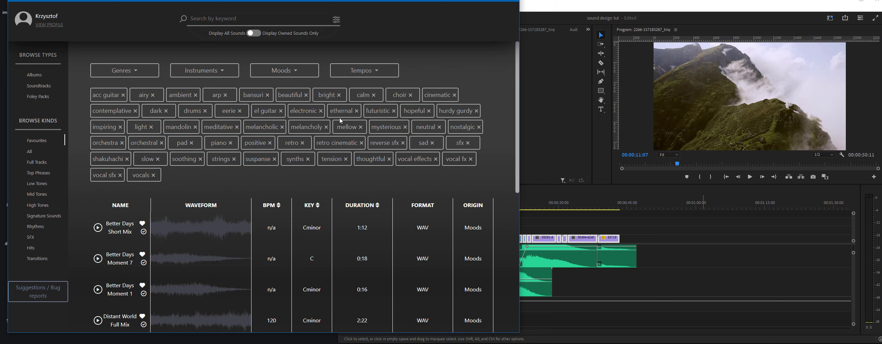